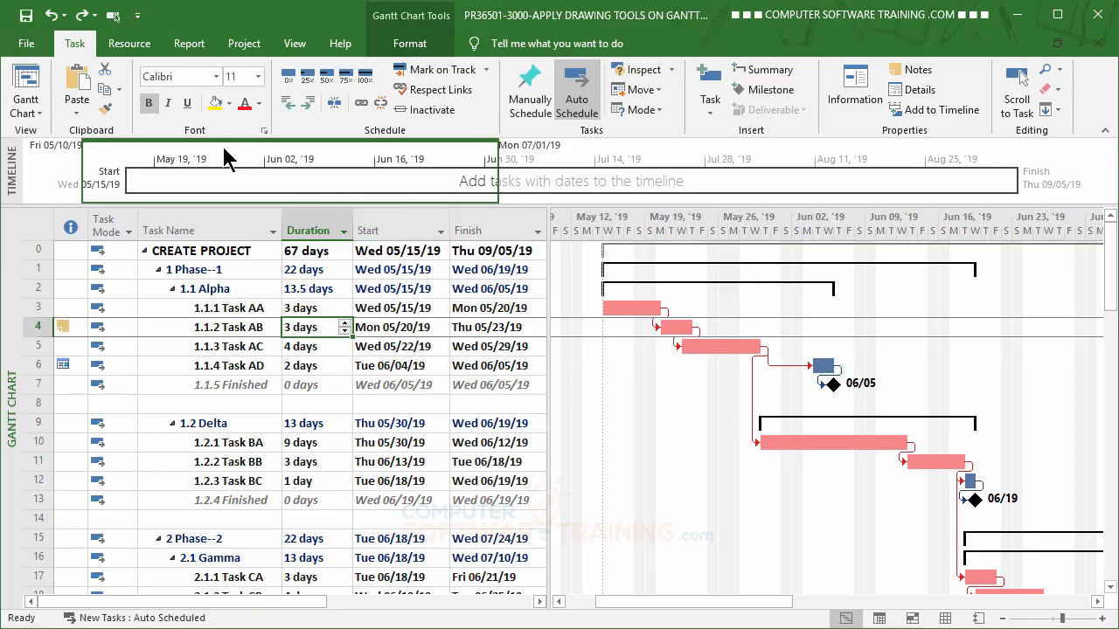
Draw an oval about 1.00 in wide and 0.74 in high around Task AD's bar and the 06/05 milestone on the Gantt chart
click(406, 45)
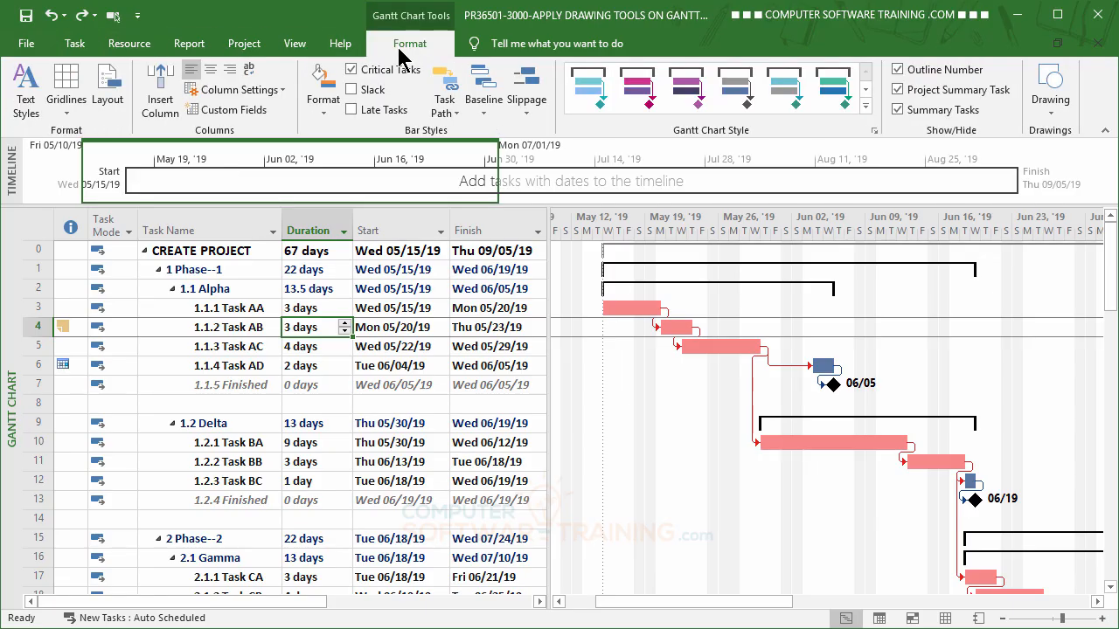
click(1054, 120)
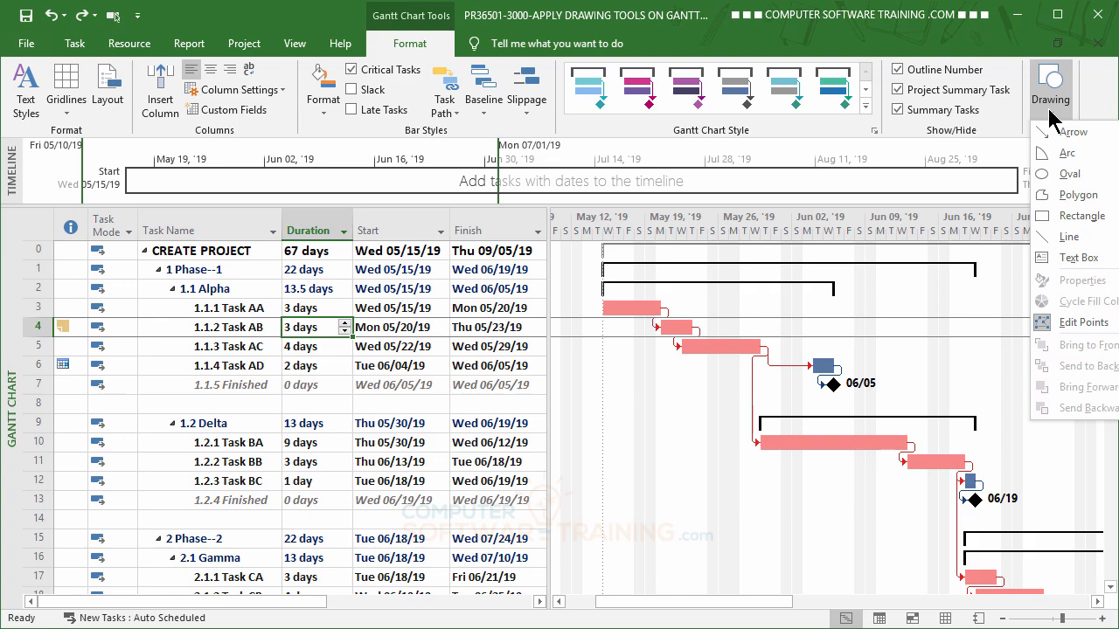
click(1068, 177)
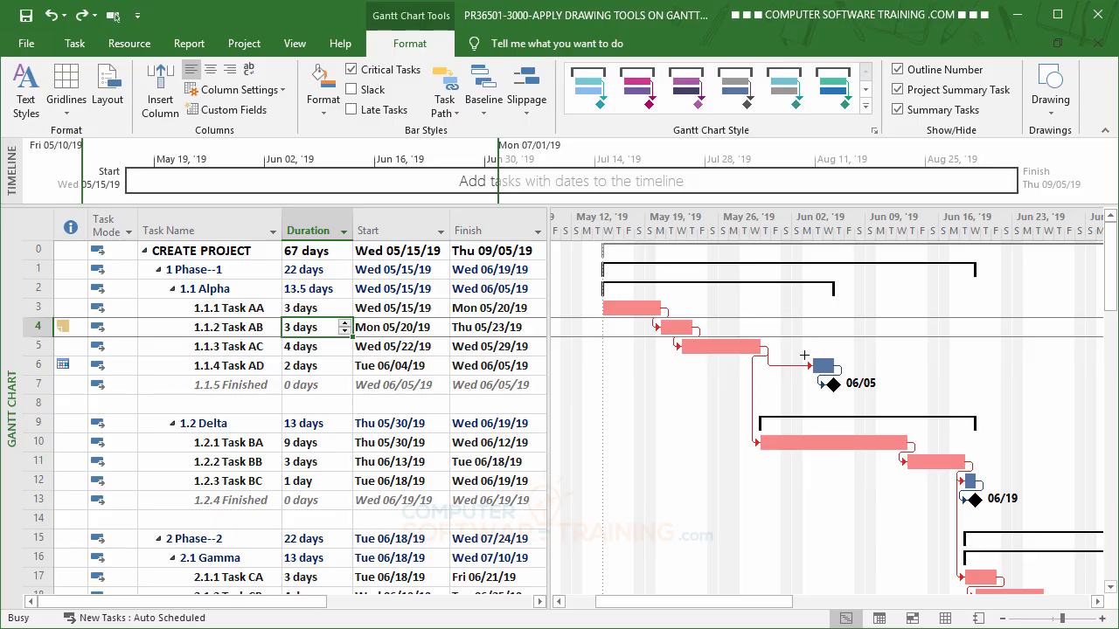
mouse_move(805, 353)
mouse_down()
mouse_move(886, 410)
mouse_move(834, 404)
mouse_move(861, 417)
mouse_move(855, 402)
mouse_up()
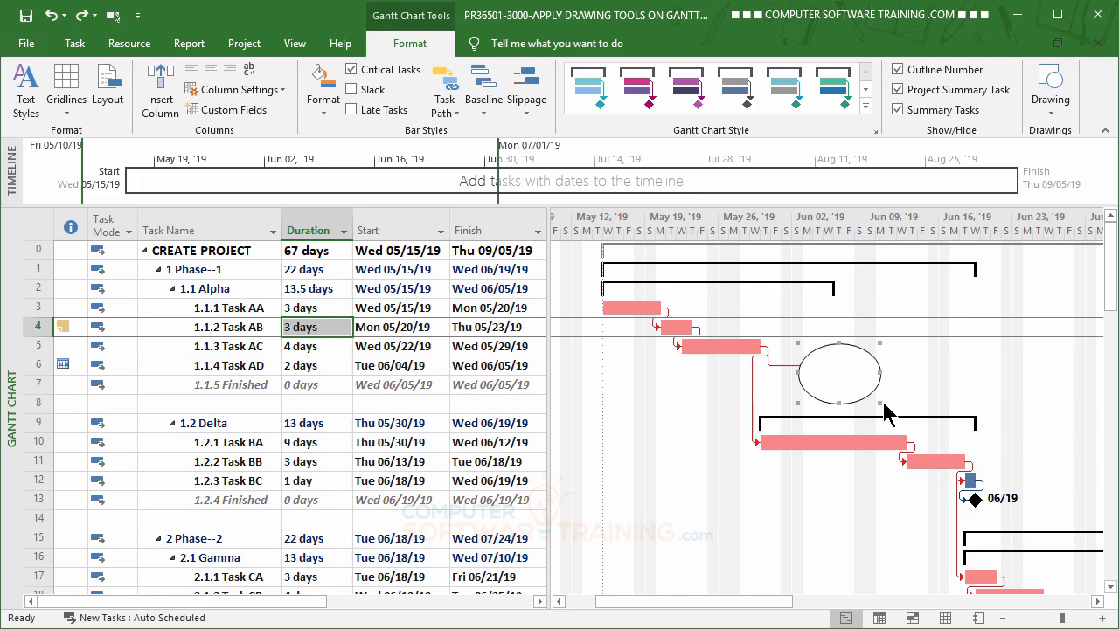
drag(880, 402, 883, 407)
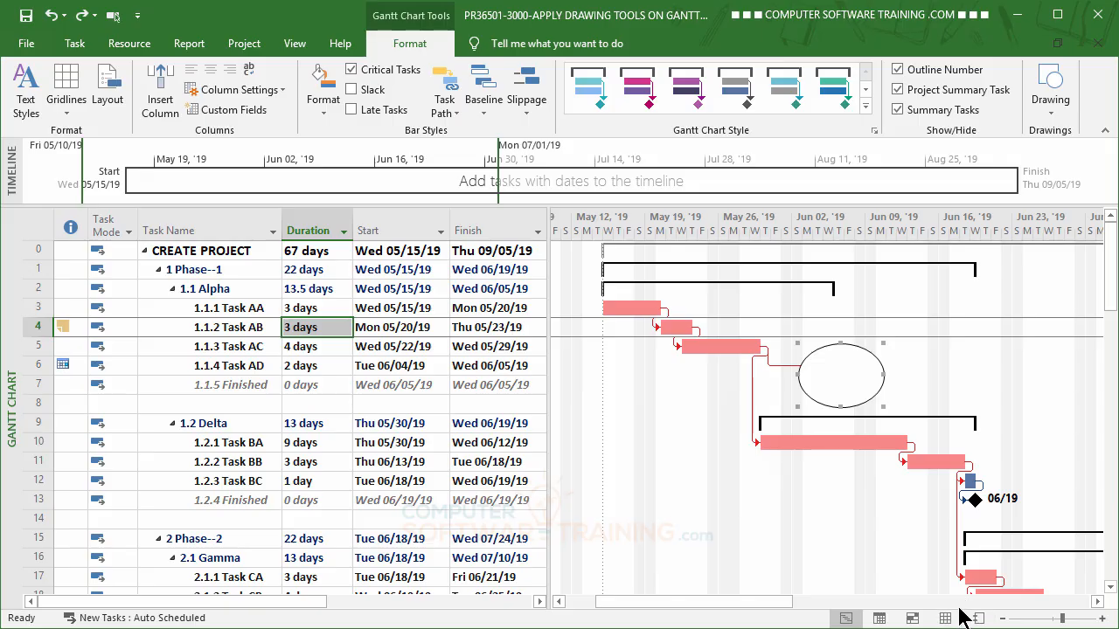
Format the oval with a red outline in the third line thickness and a pink fill
double_click(844, 378)
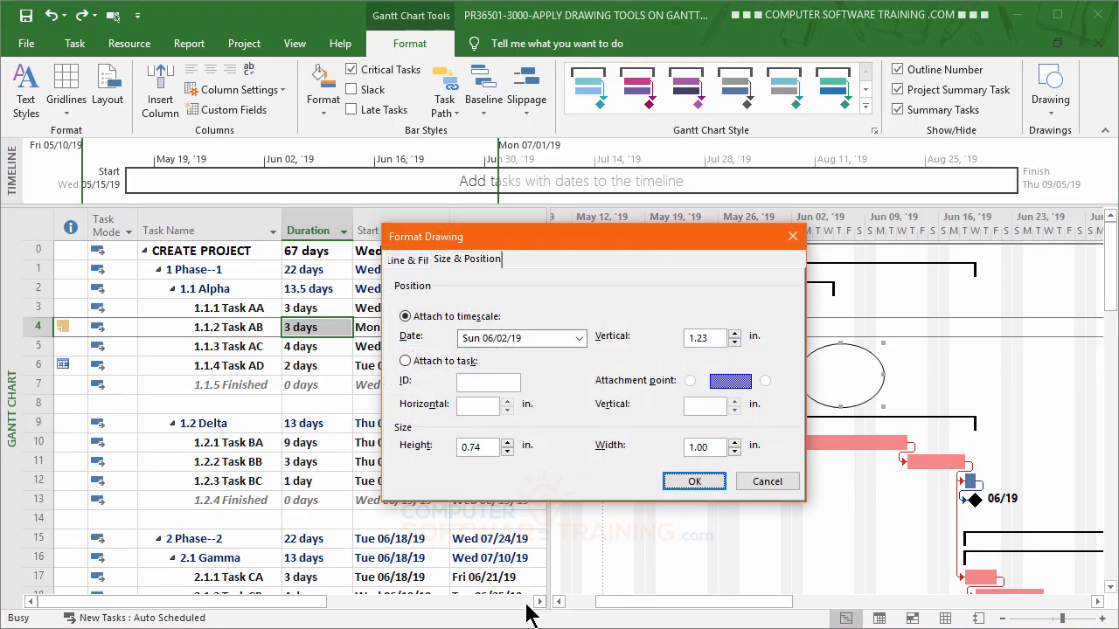
click(413, 262)
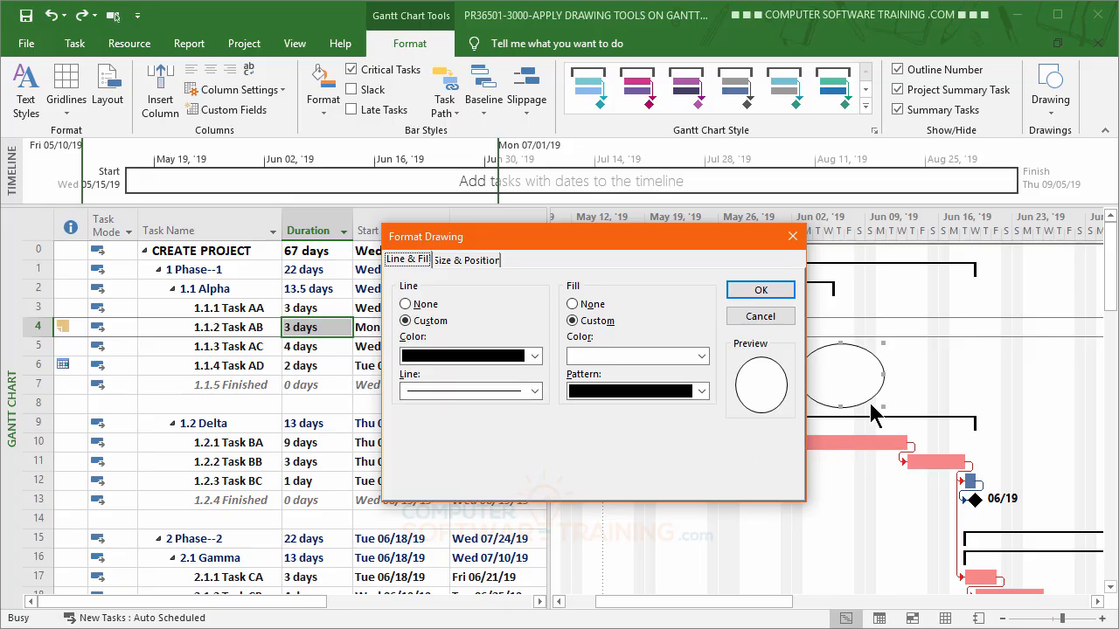
click(441, 359)
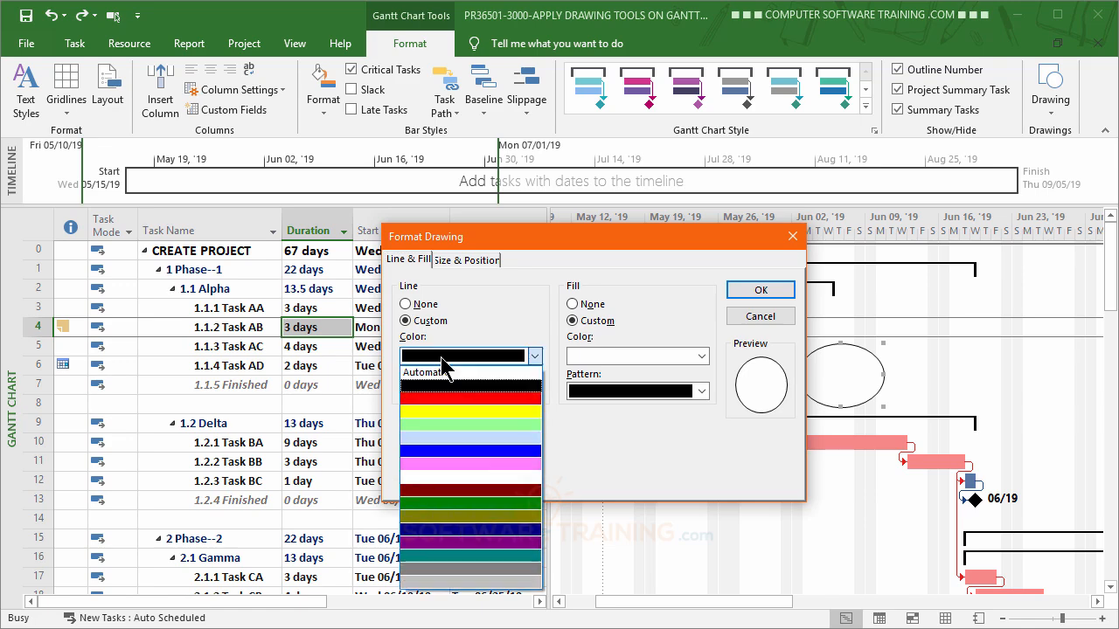
click(449, 399)
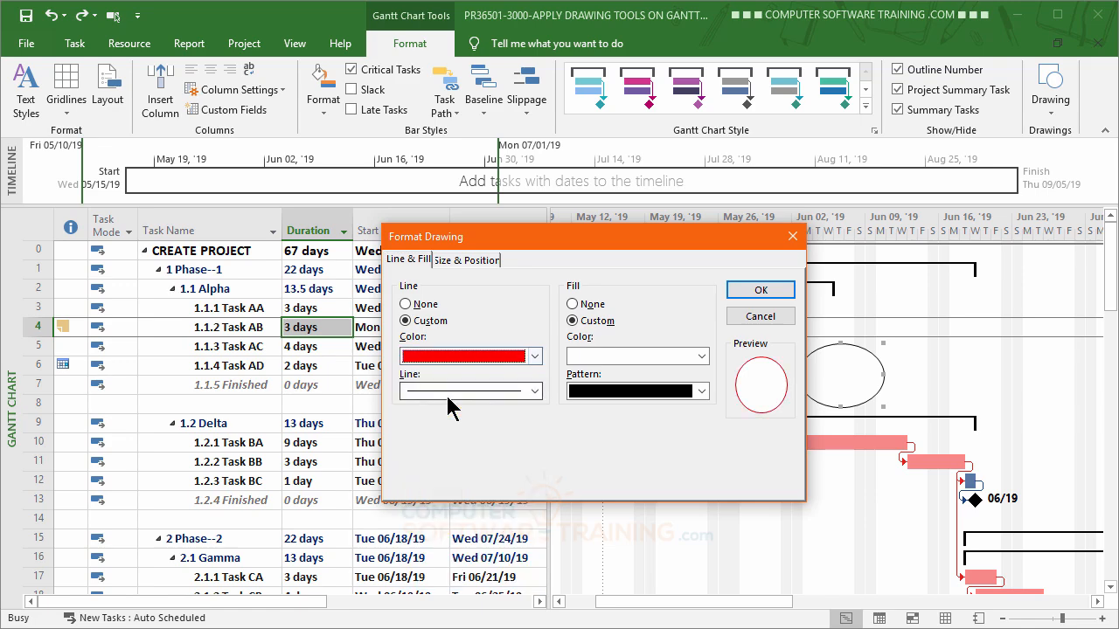
click(535, 392)
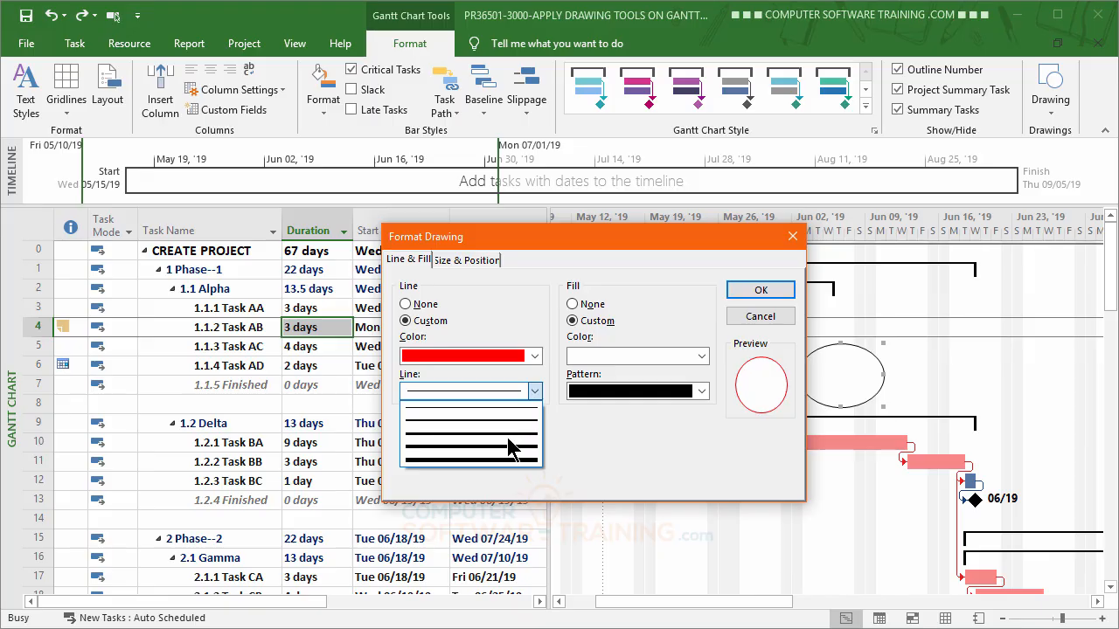
click(508, 434)
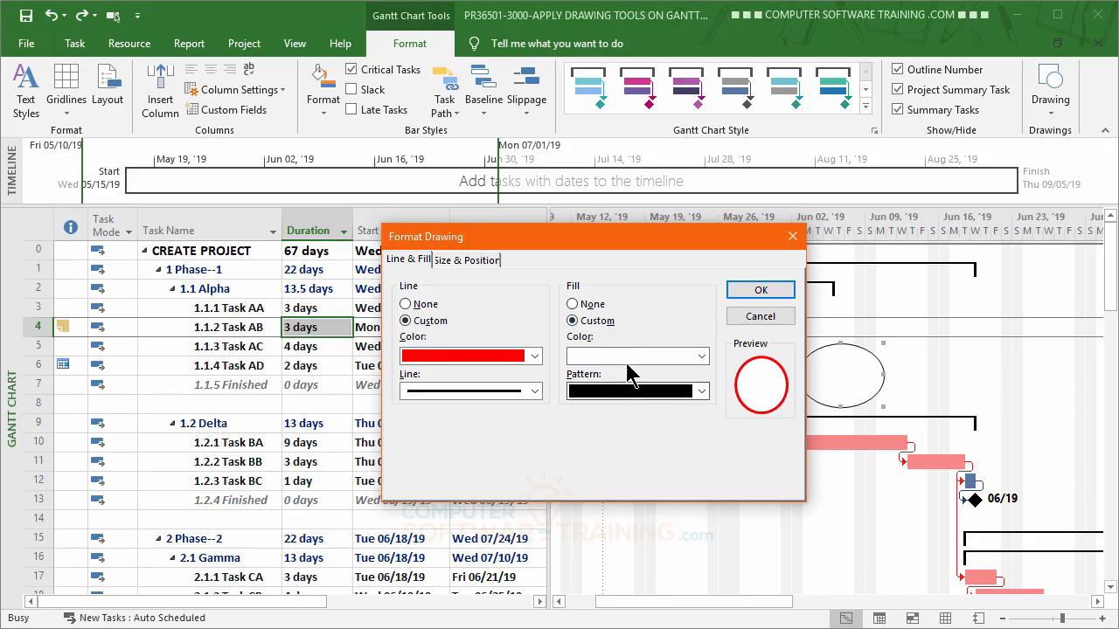
click(703, 358)
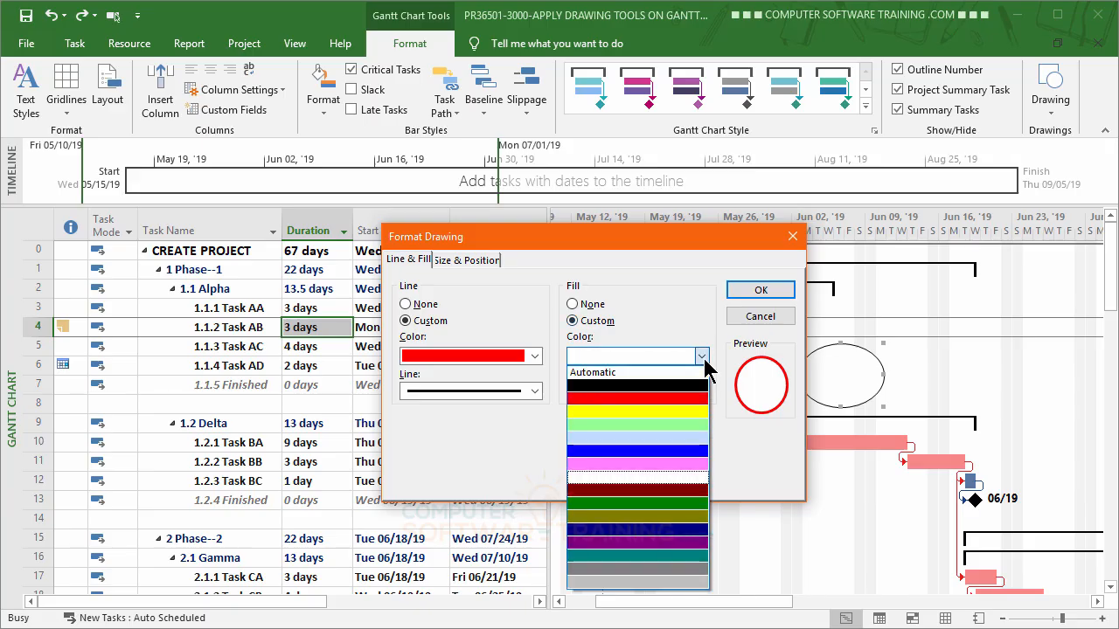
click(642, 465)
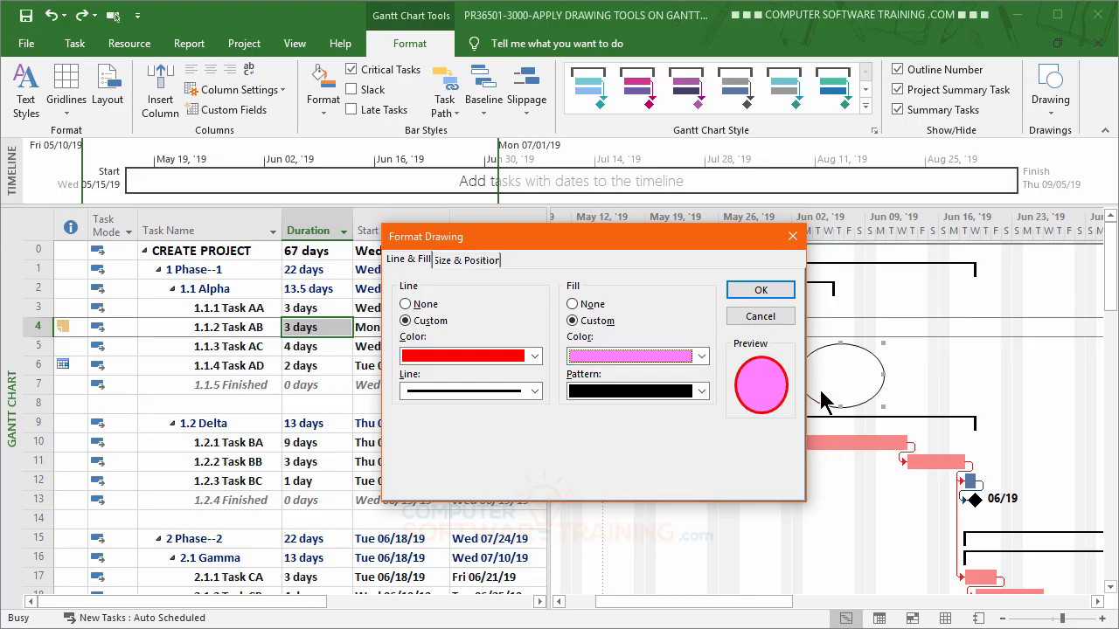
click(762, 290)
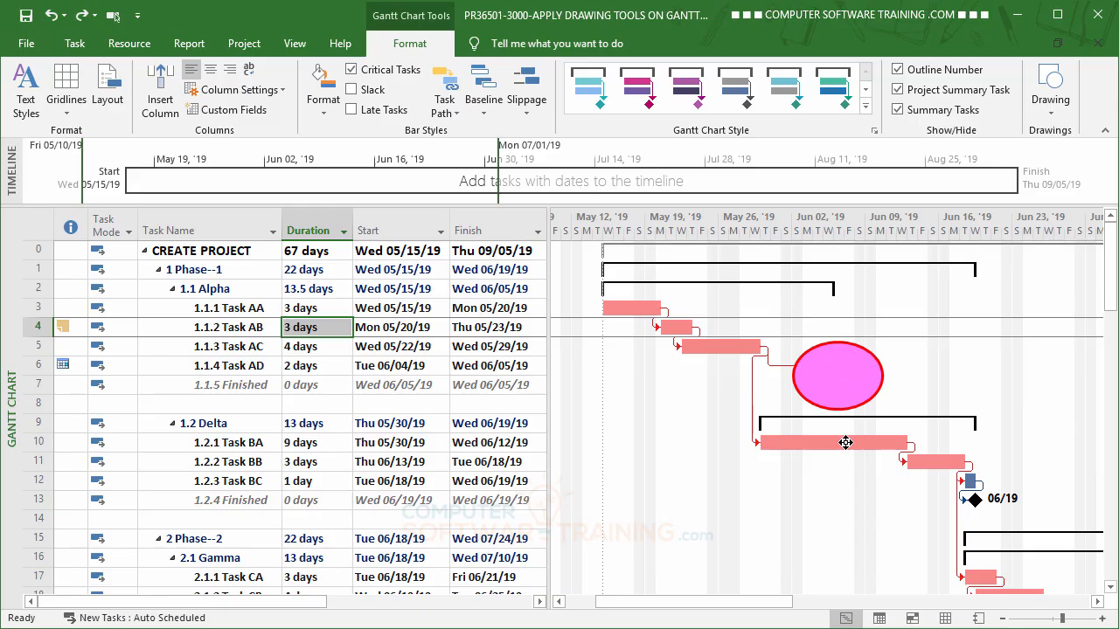
Send the oval to the back of the drawing order
click(864, 360)
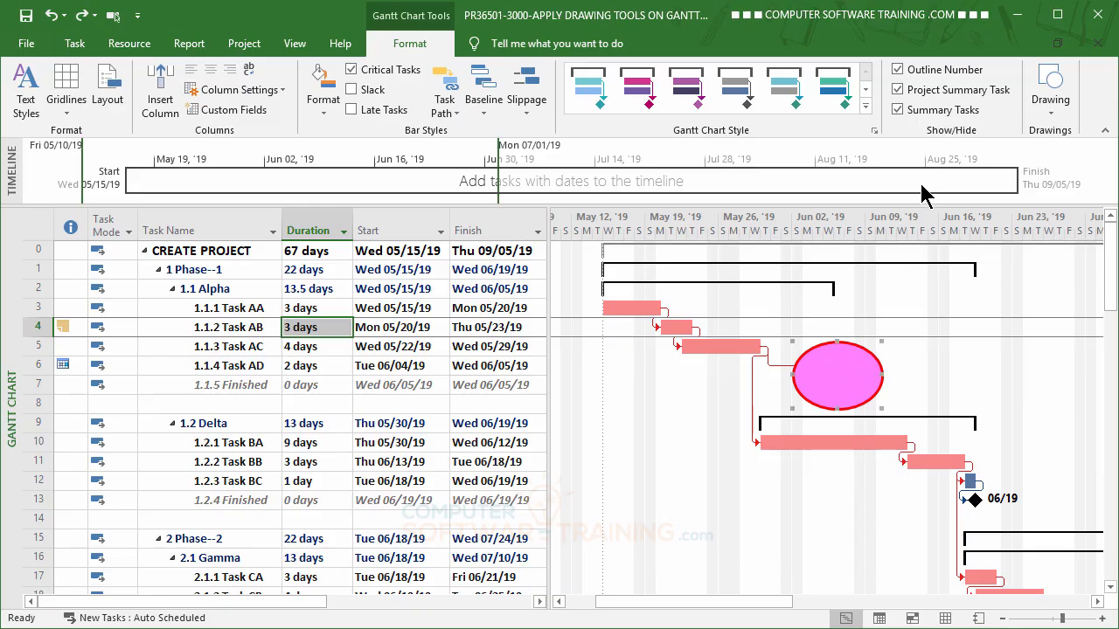
click(1054, 123)
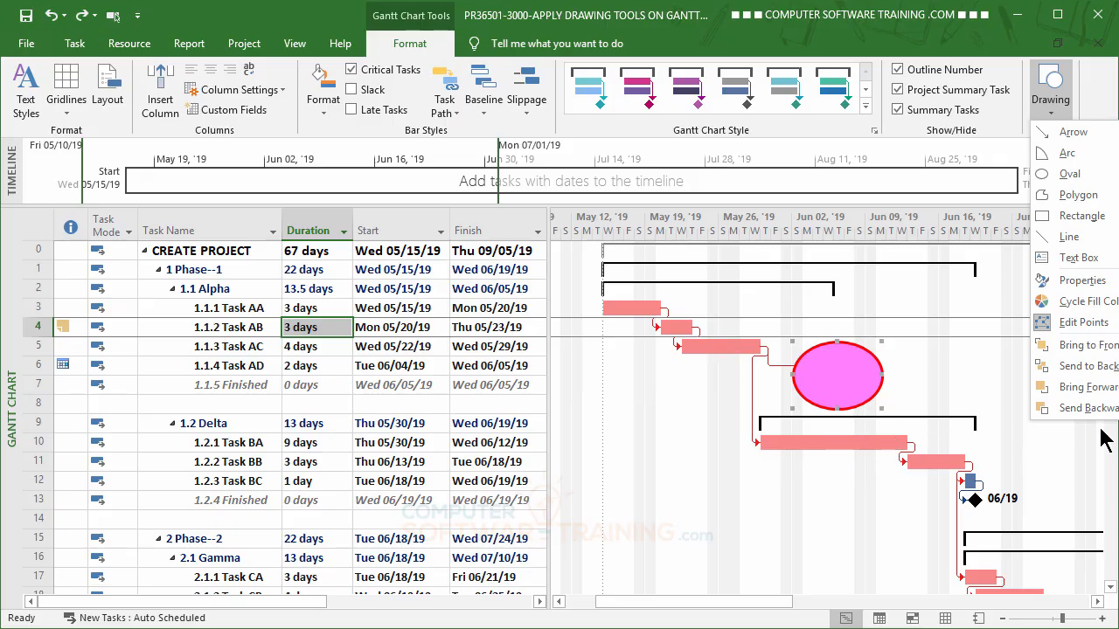
click(1092, 370)
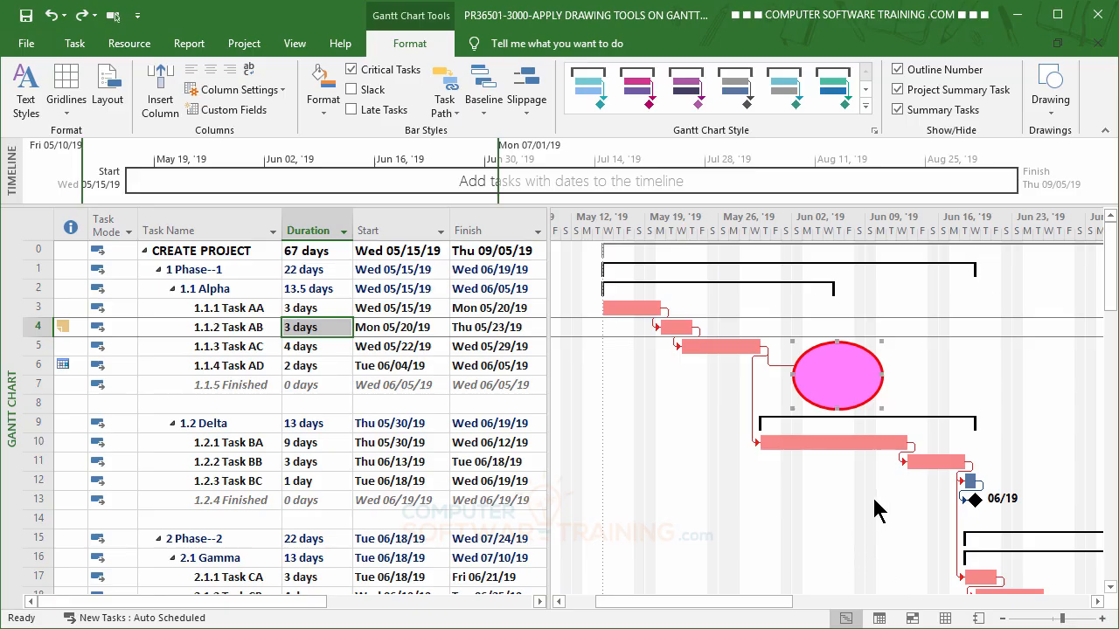
Set the oval's fill to None and deselect the shape
double_click(846, 379)
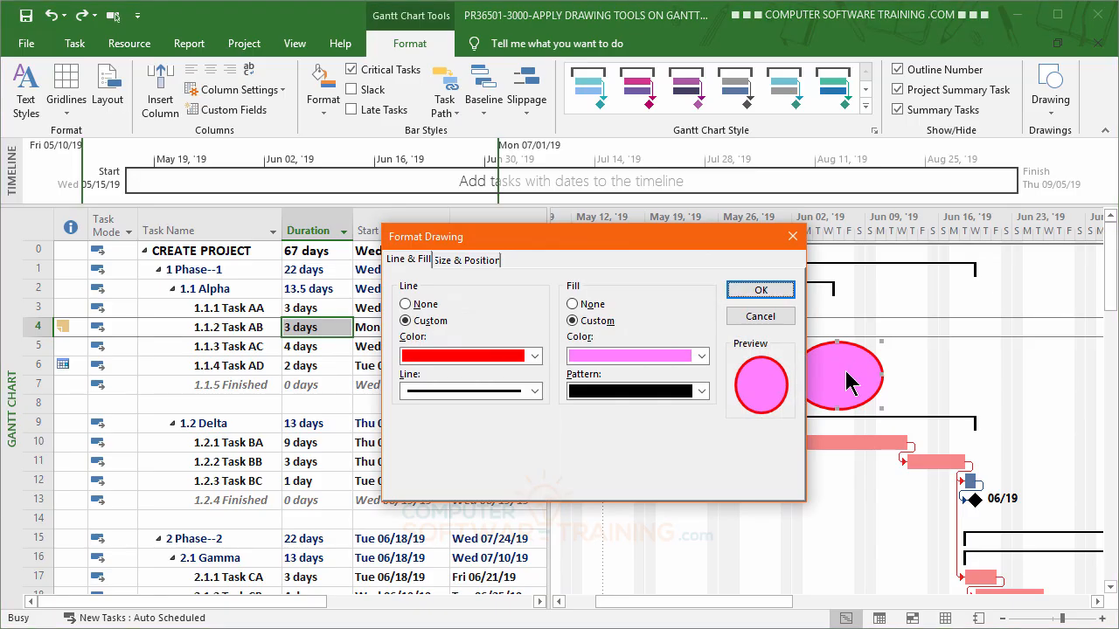
click(571, 304)
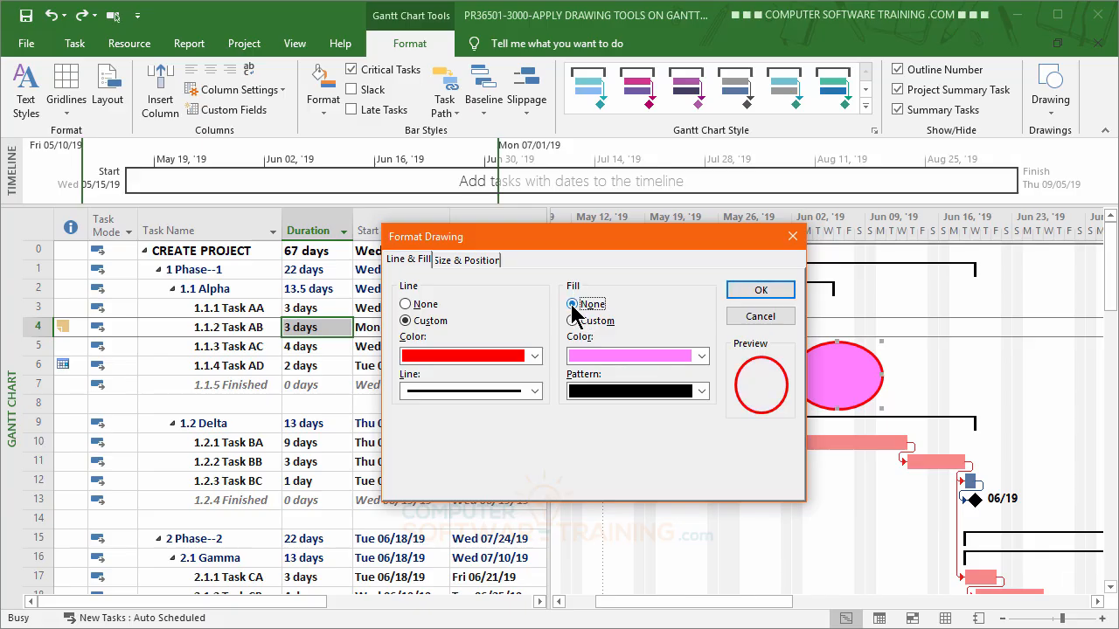
click(759, 293)
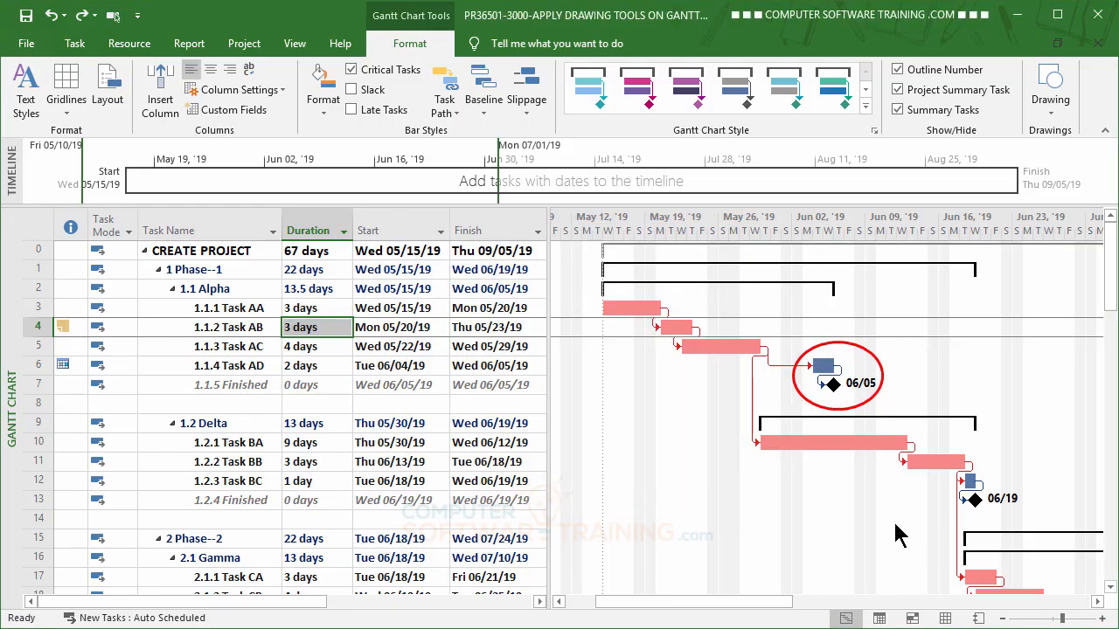
click(871, 361)
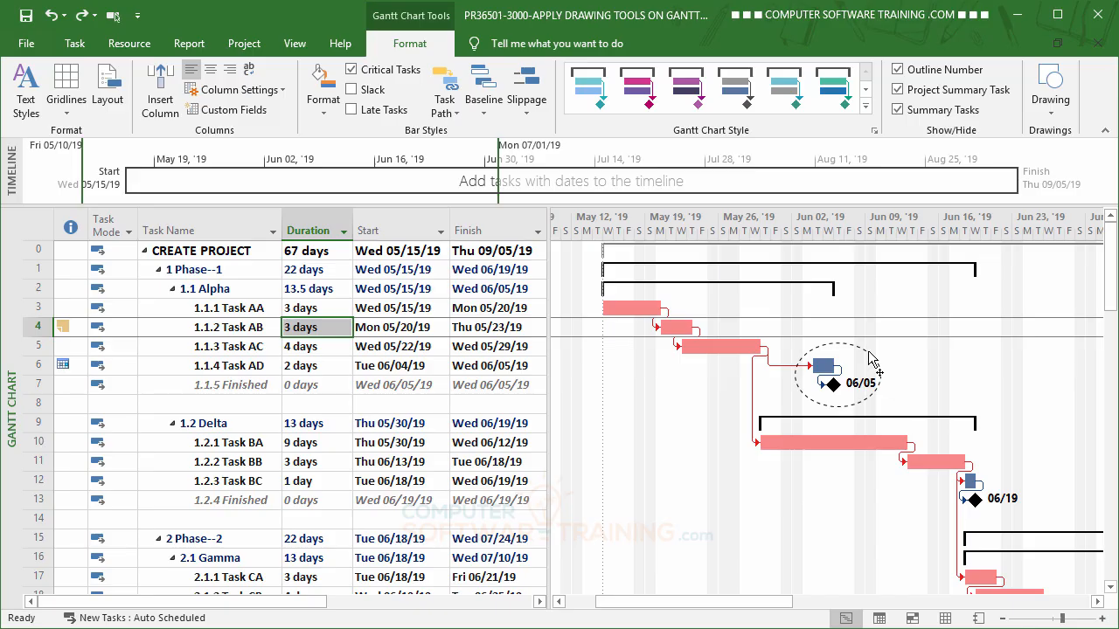
click(890, 369)
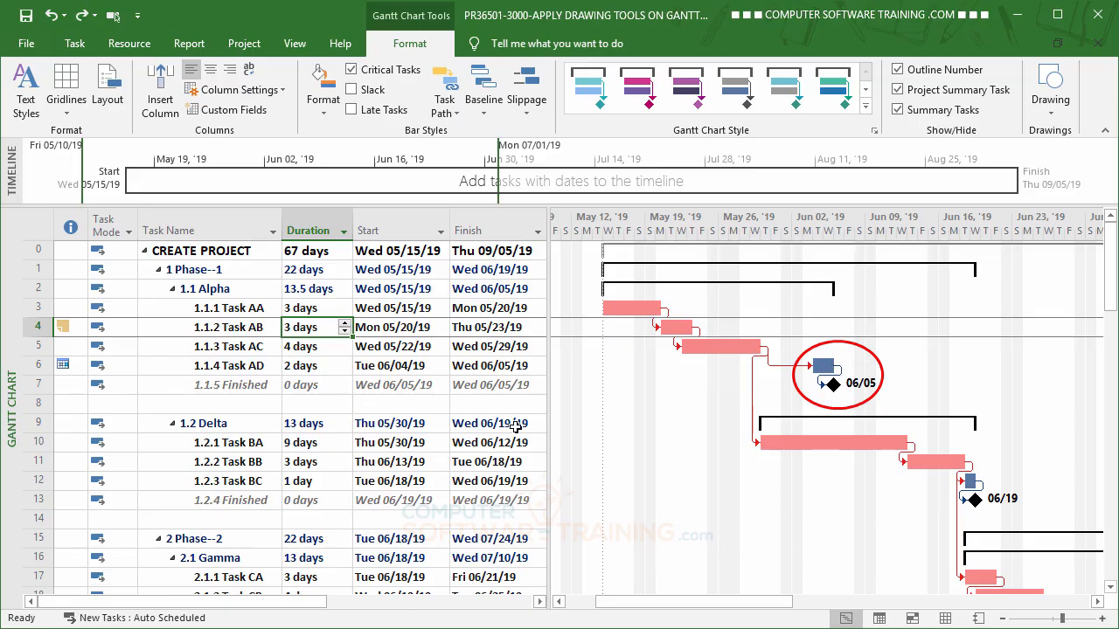
Set the duration of Task AA to 9 days and undo the change
click(302, 308)
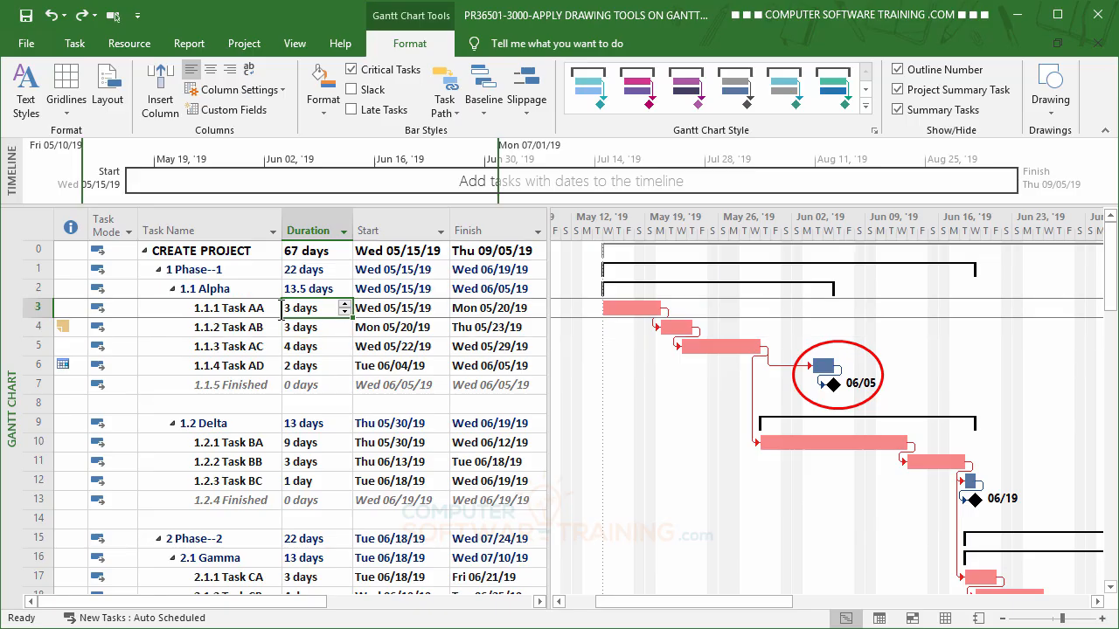
click(346, 306)
click(346, 306)
click(346, 306)
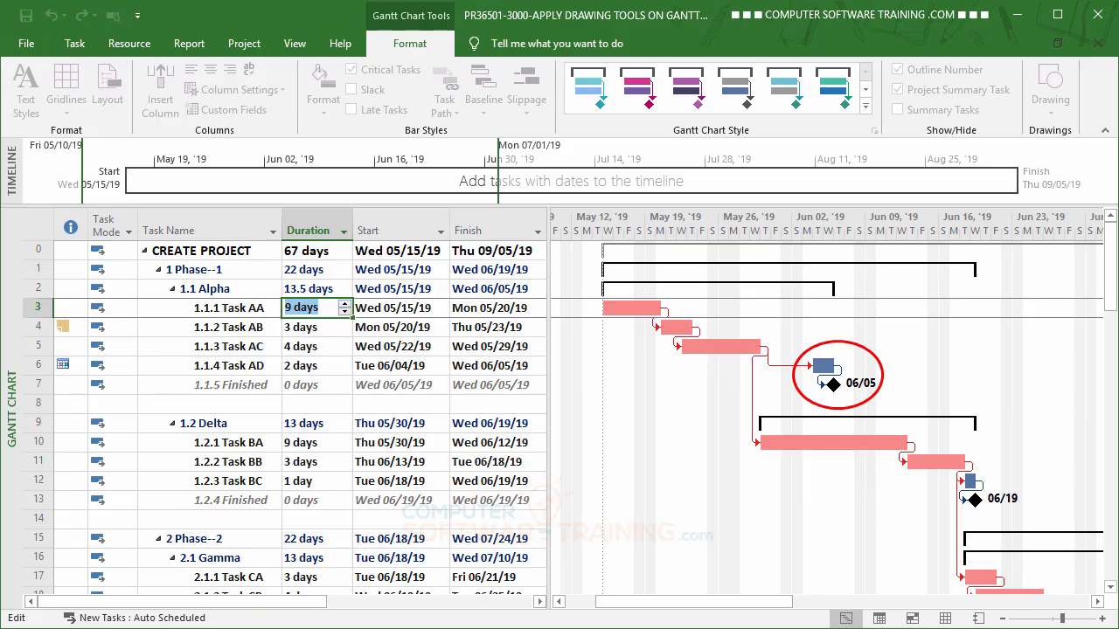
key(Return)
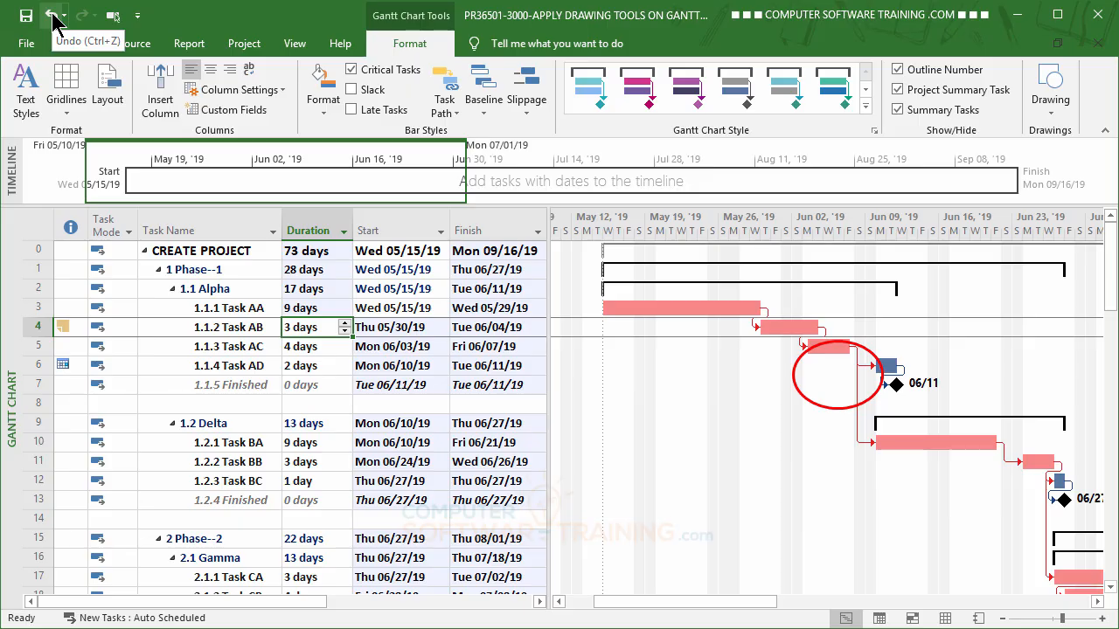
click(52, 17)
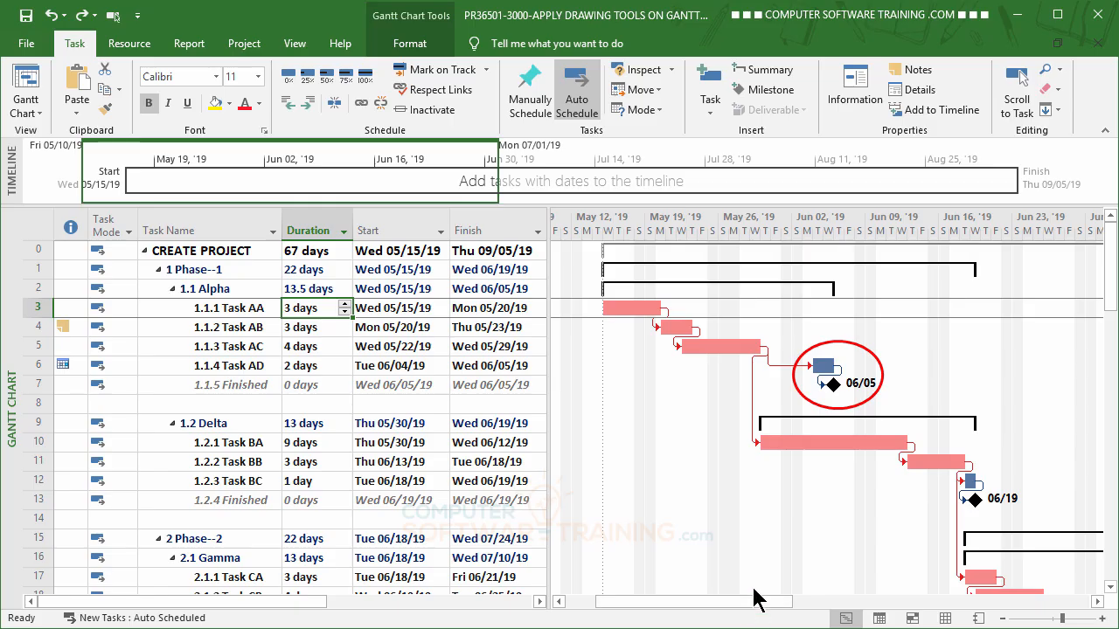
Attach the oval to task ID 1 instead of the timescale and move it around Task AD's bar and the 06/05 milestone
double_click(842, 352)
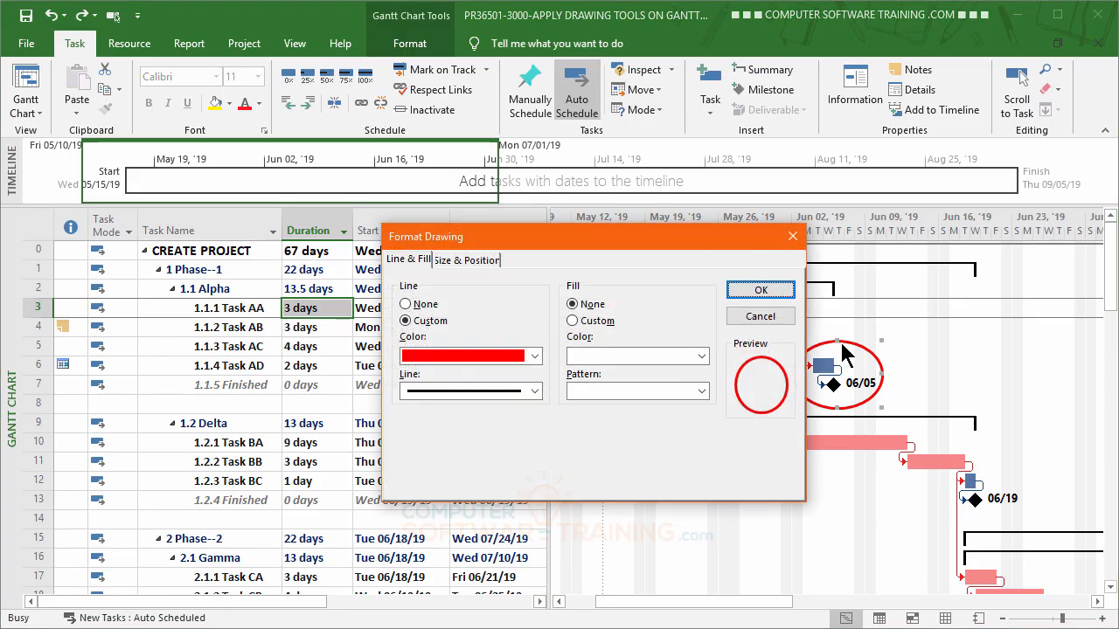
click(455, 264)
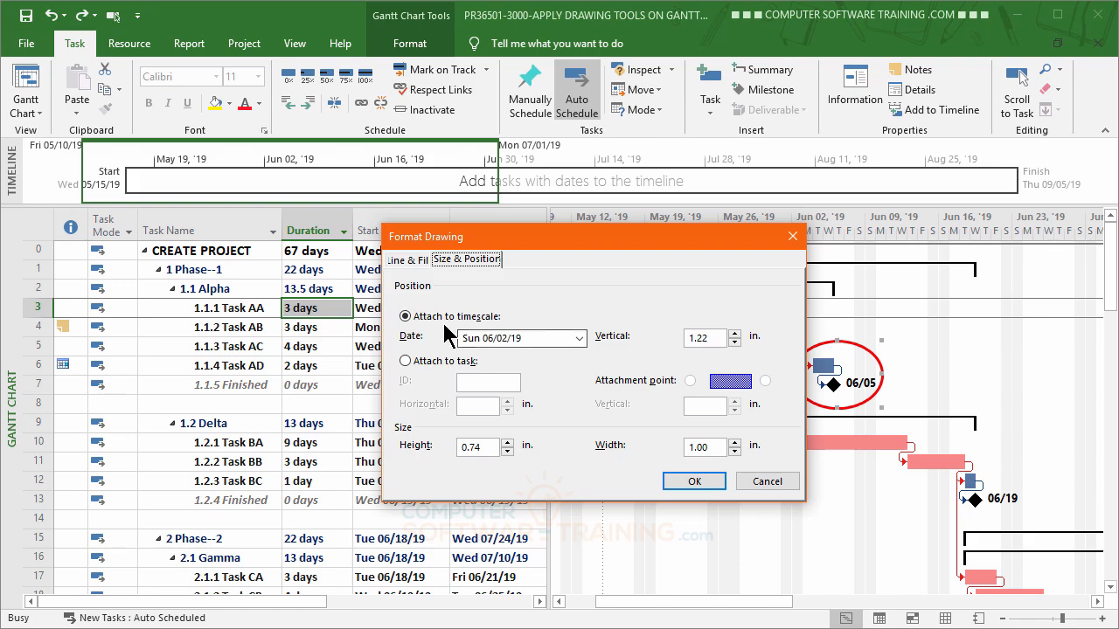
drag(600, 240, 489, 243)
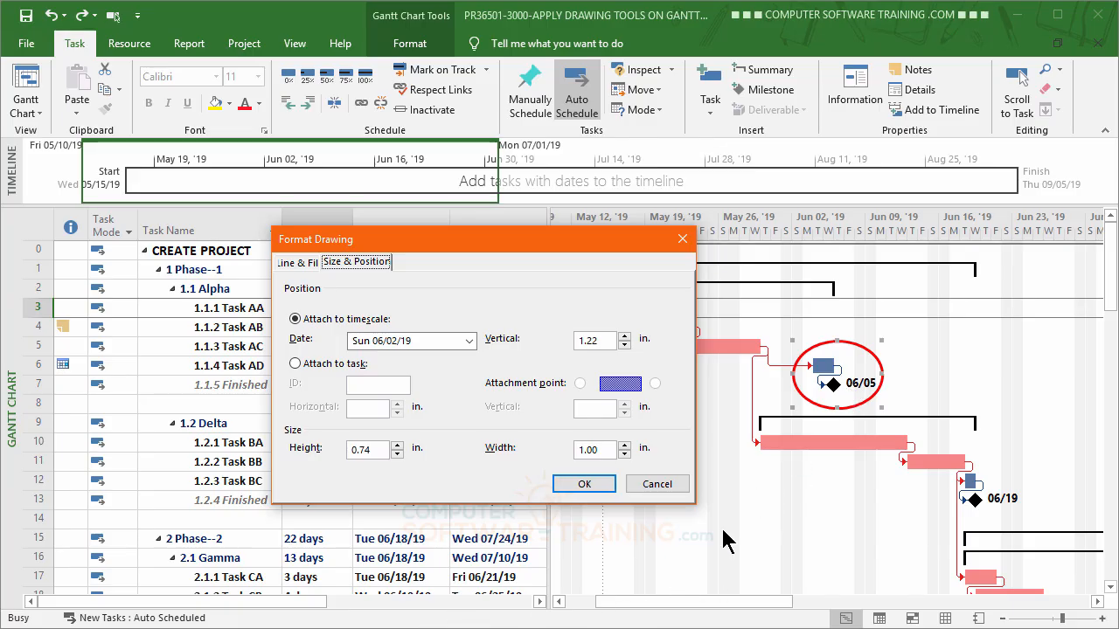
click(296, 365)
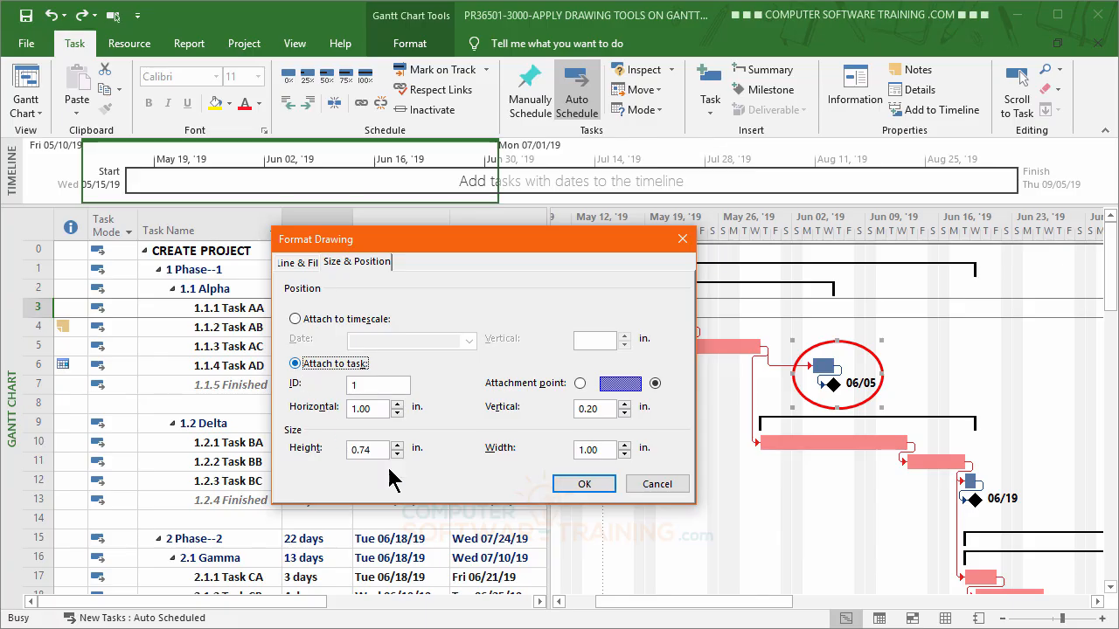
click(584, 485)
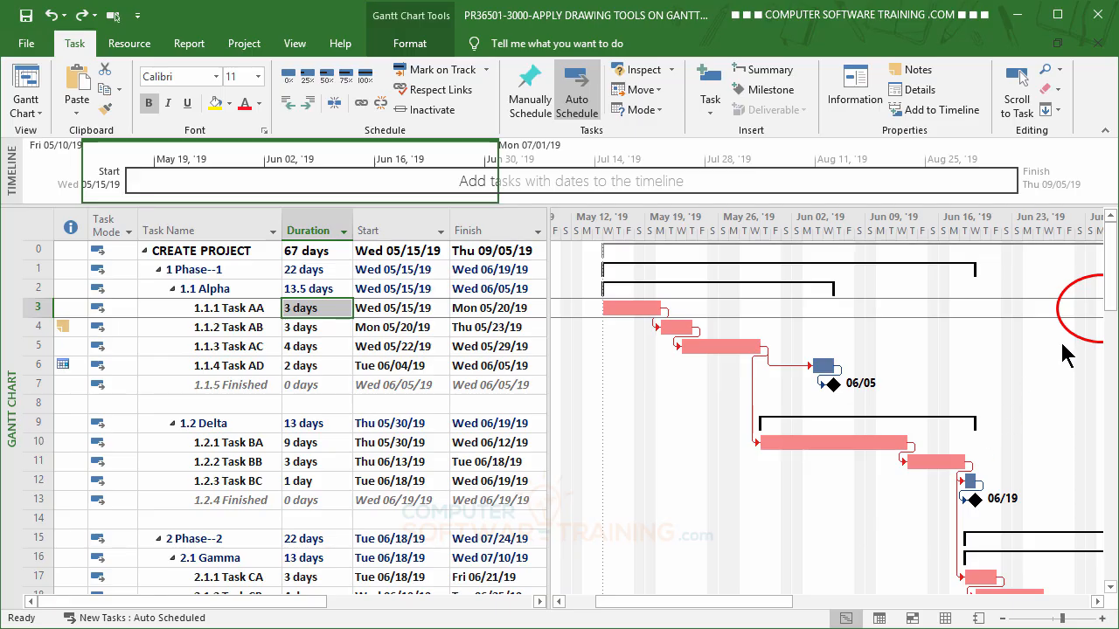
drag(1071, 334, 808, 407)
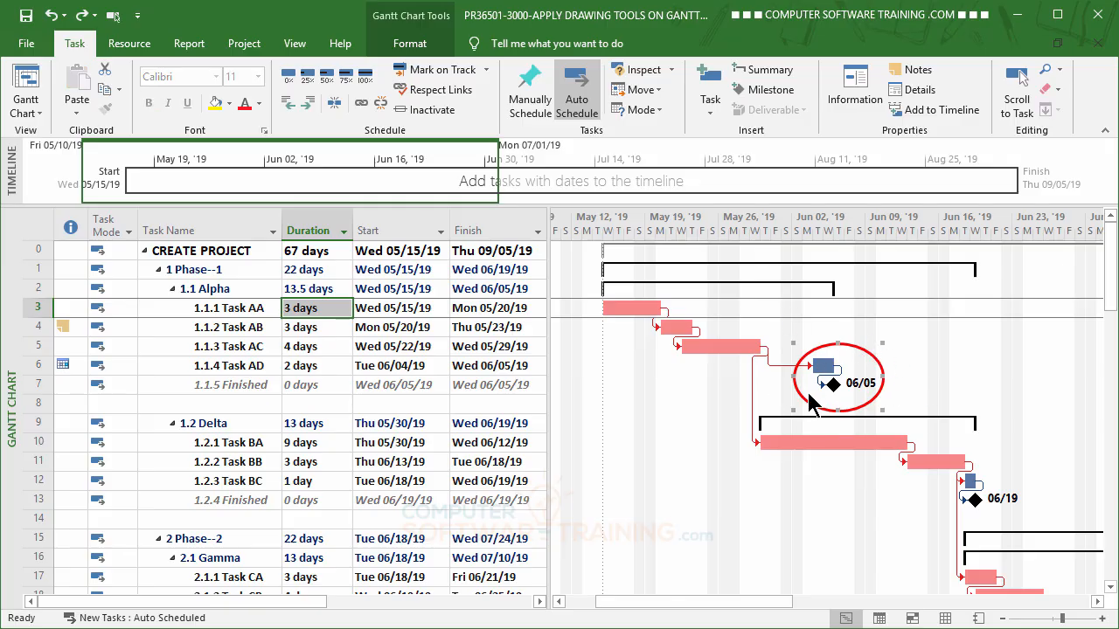
Increase the duration of Task AA to 9 days
click(310, 307)
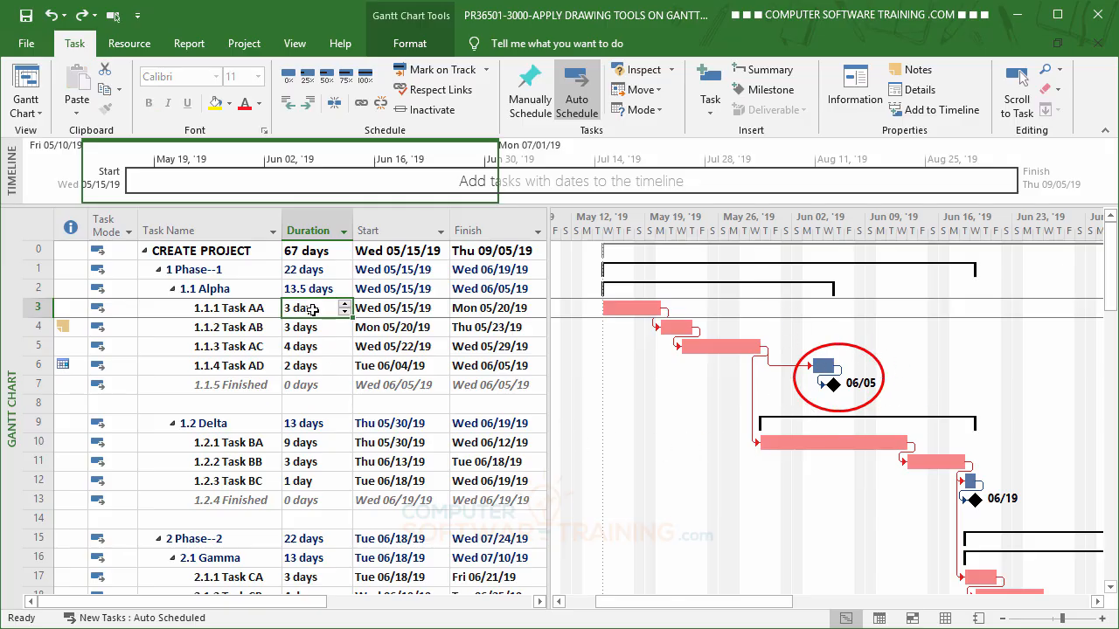
click(345, 304)
click(344, 305)
click(344, 305)
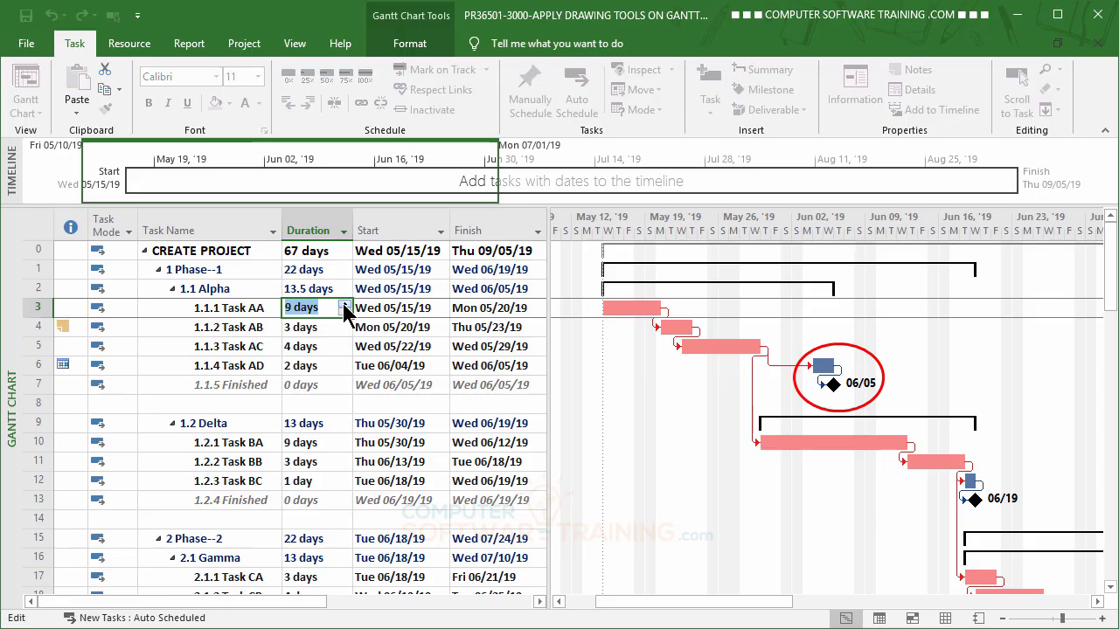
key(Return)
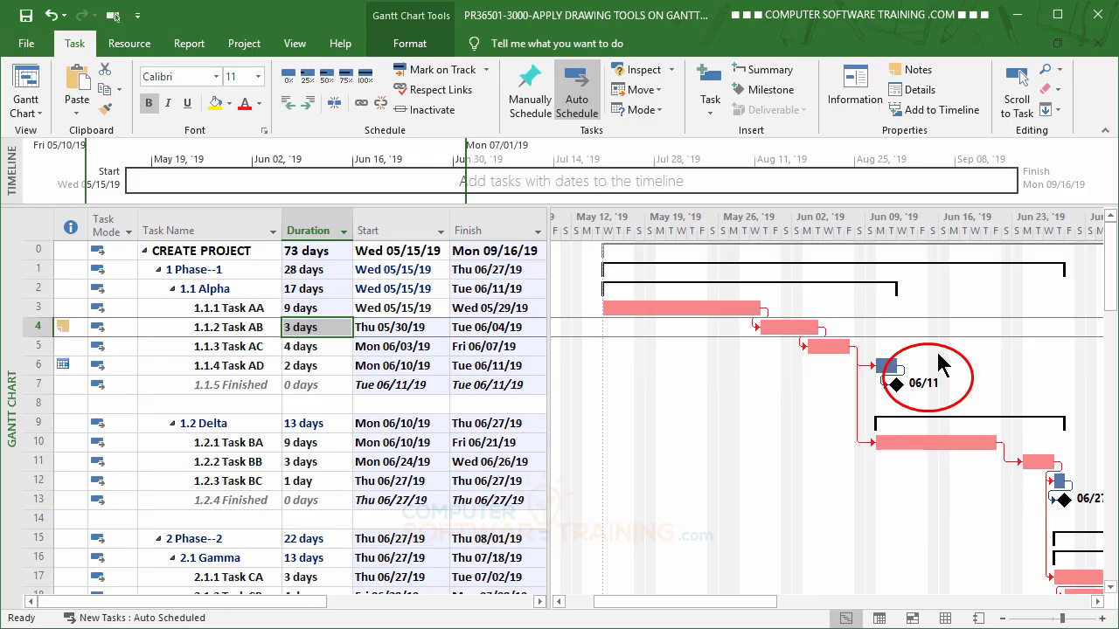
Move the oval back around Task AD's bar and the 06/11 milestone, and select Task AD
drag(959, 358, 913, 353)
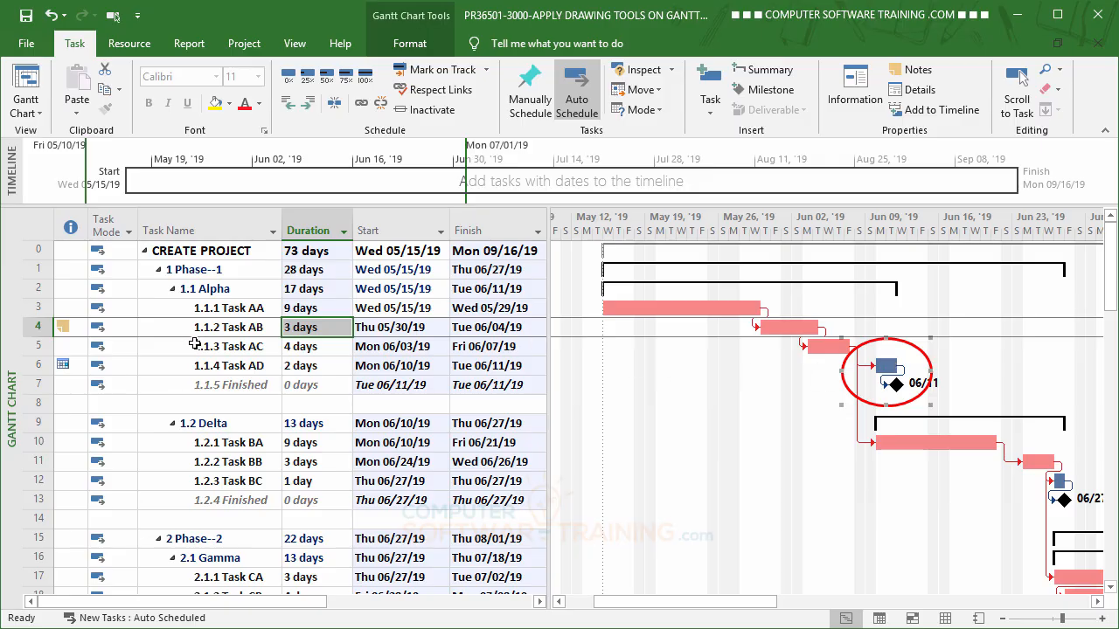
click(147, 350)
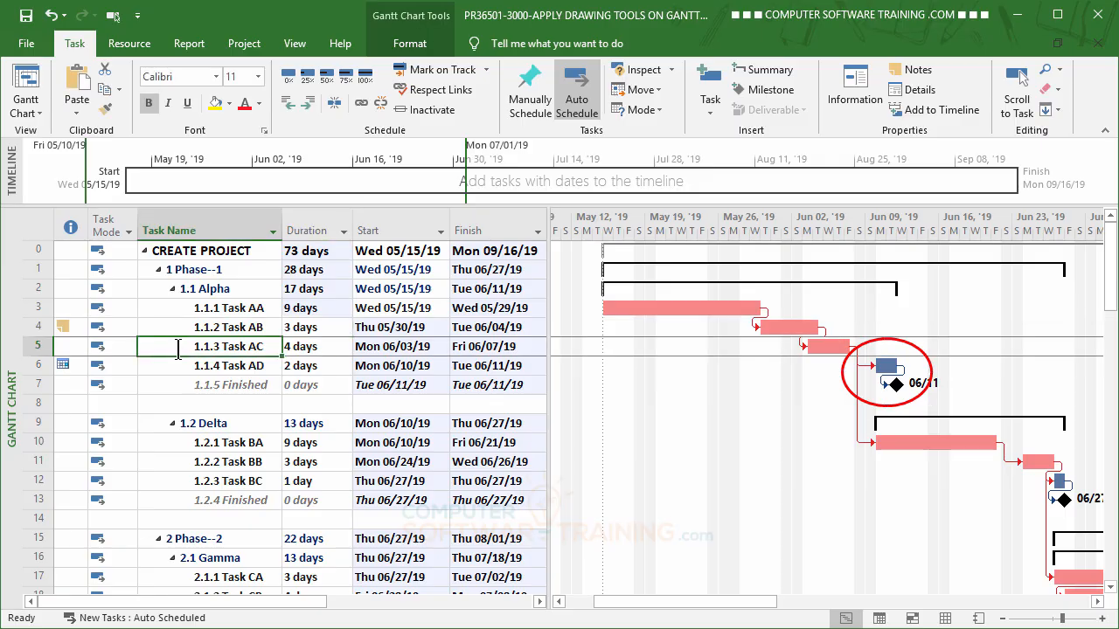
click(181, 372)
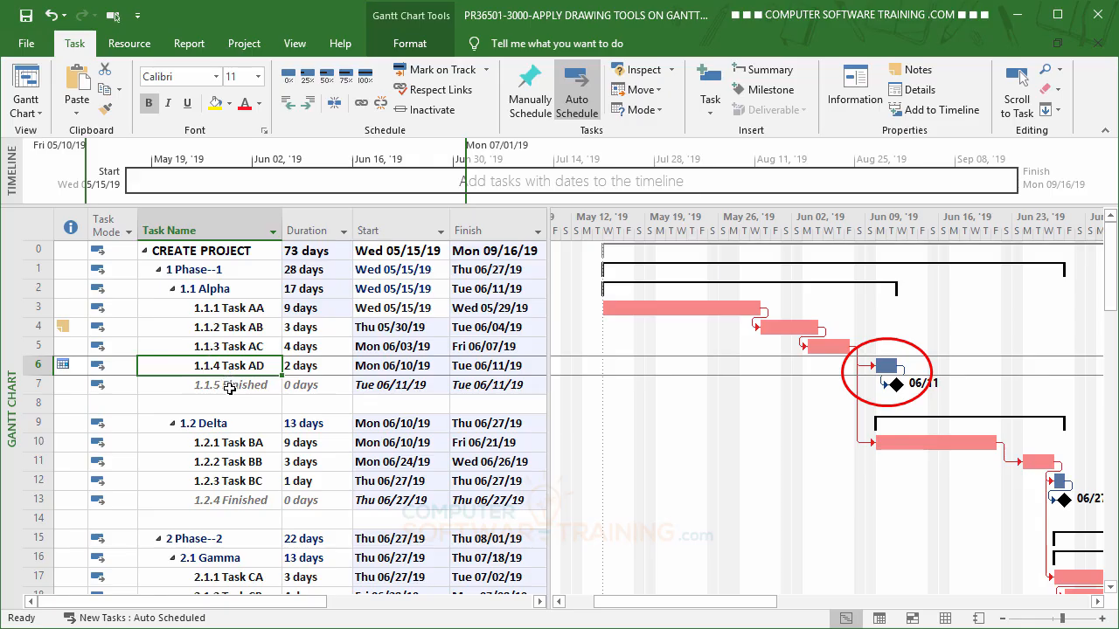
Attach the oval to task ID 6 and reposition it around Task AD's bar and the 06/11 milestone
mouse_move(62, 365)
double_click(916, 353)
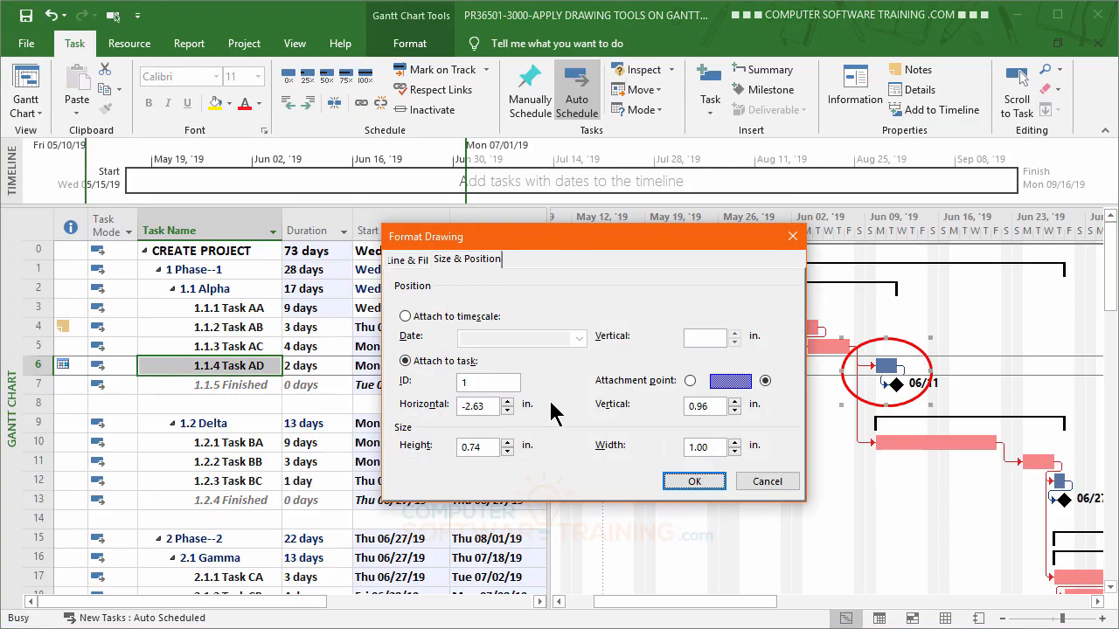
click(479, 382)
text(6)
key(Return)
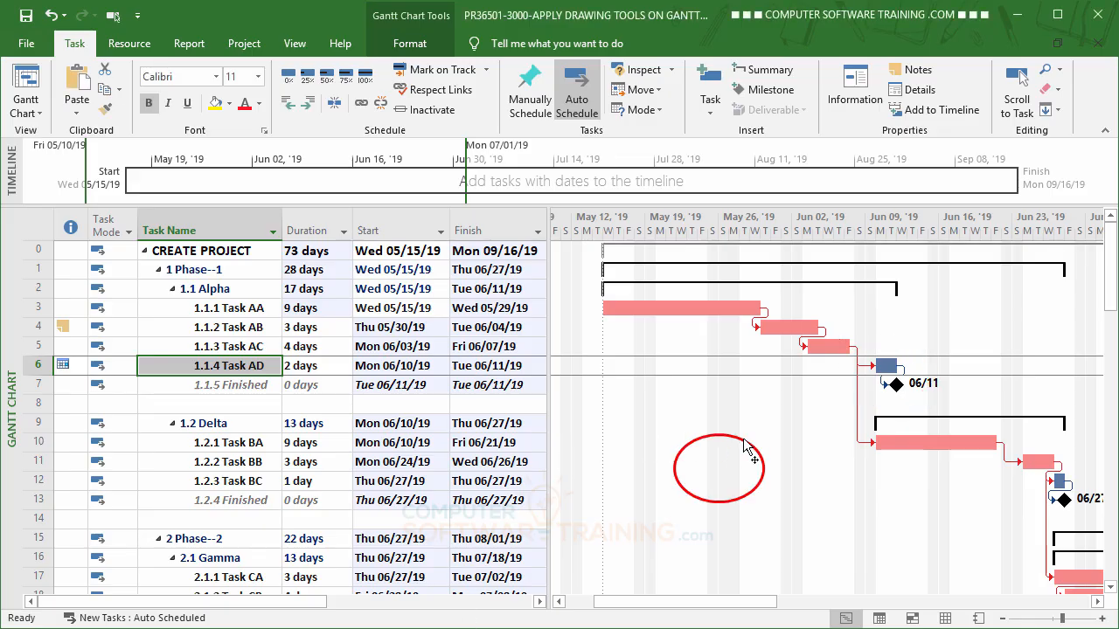
drag(747, 447, 912, 346)
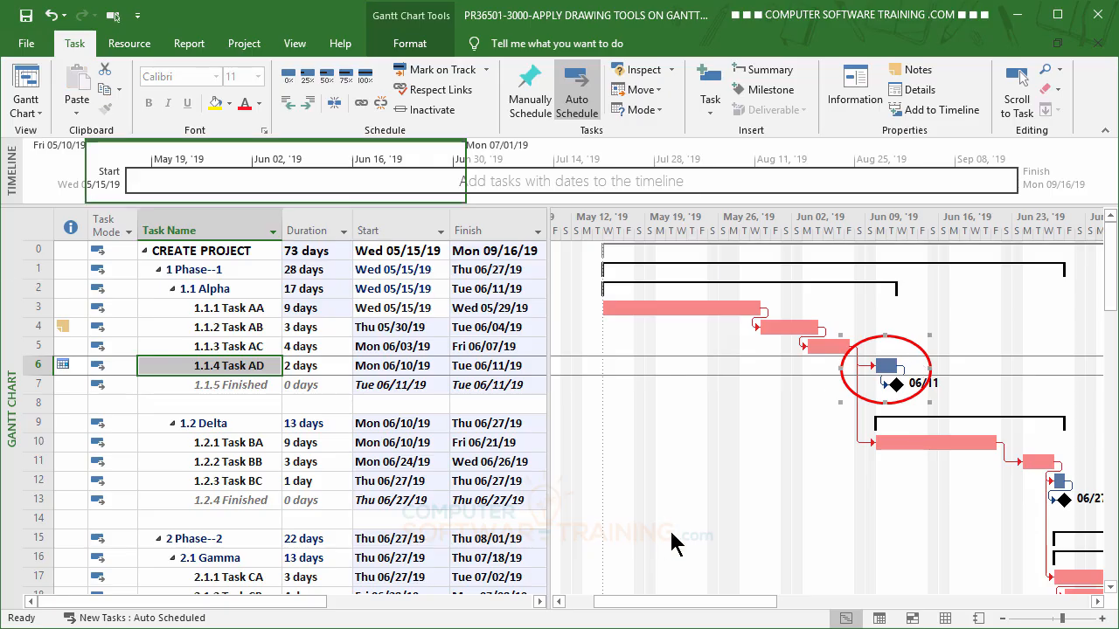
Reduce the duration of Task AA to 3 days
click(306, 308)
click(345, 312)
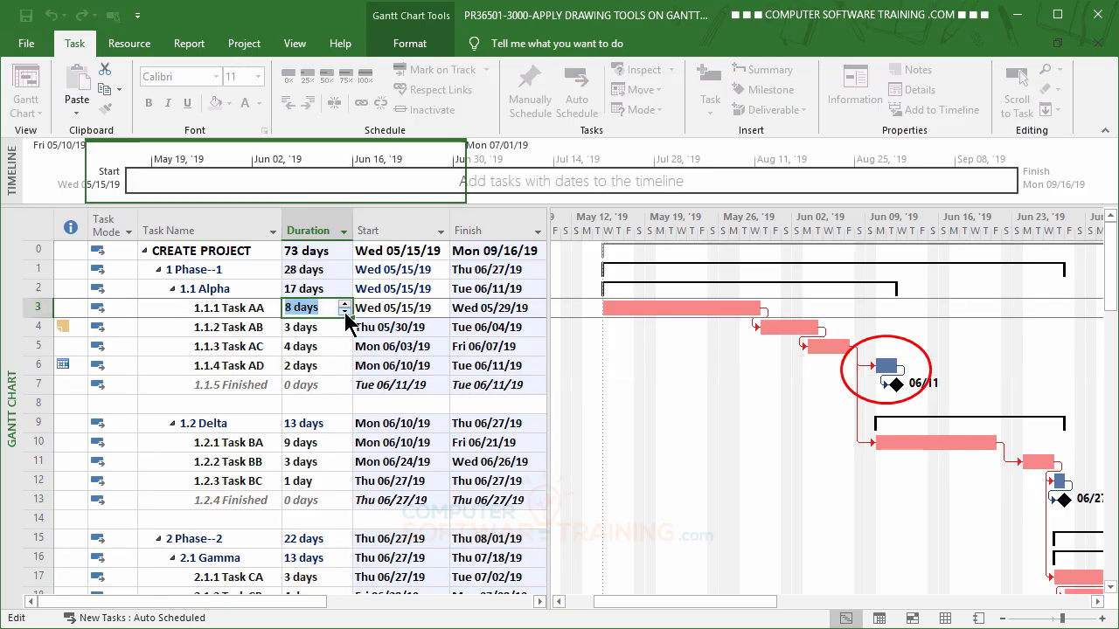
click(344, 313)
click(344, 312)
click(345, 312)
click(344, 312)
click(345, 313)
key(Return)
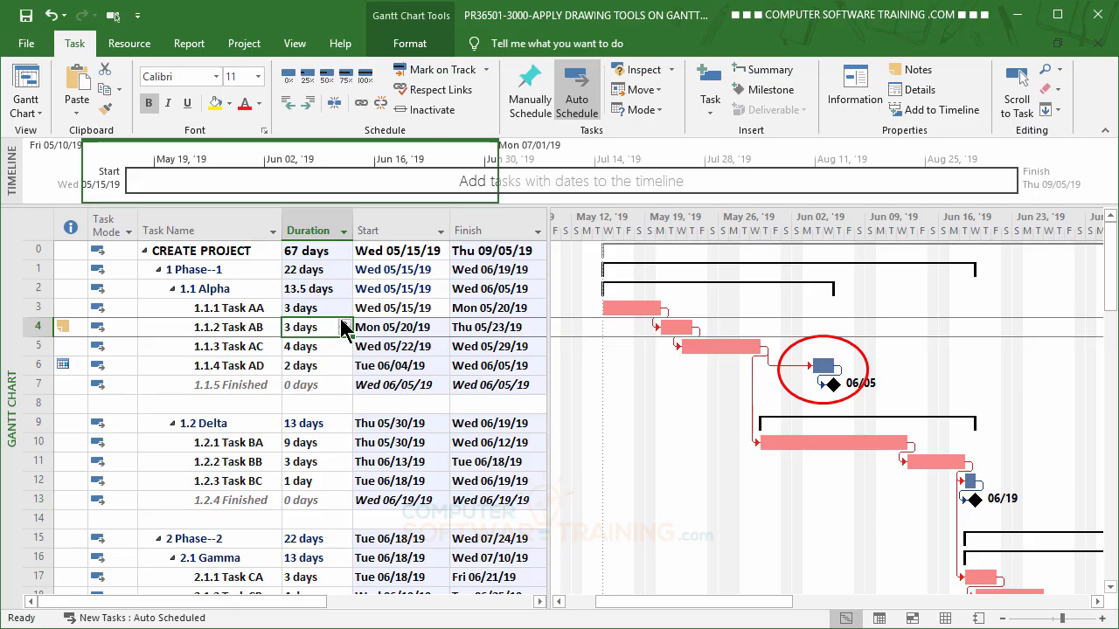
Increase the duration of Task AB to 9 days
click(345, 323)
click(344, 323)
click(345, 323)
click(345, 323)
click(344, 322)
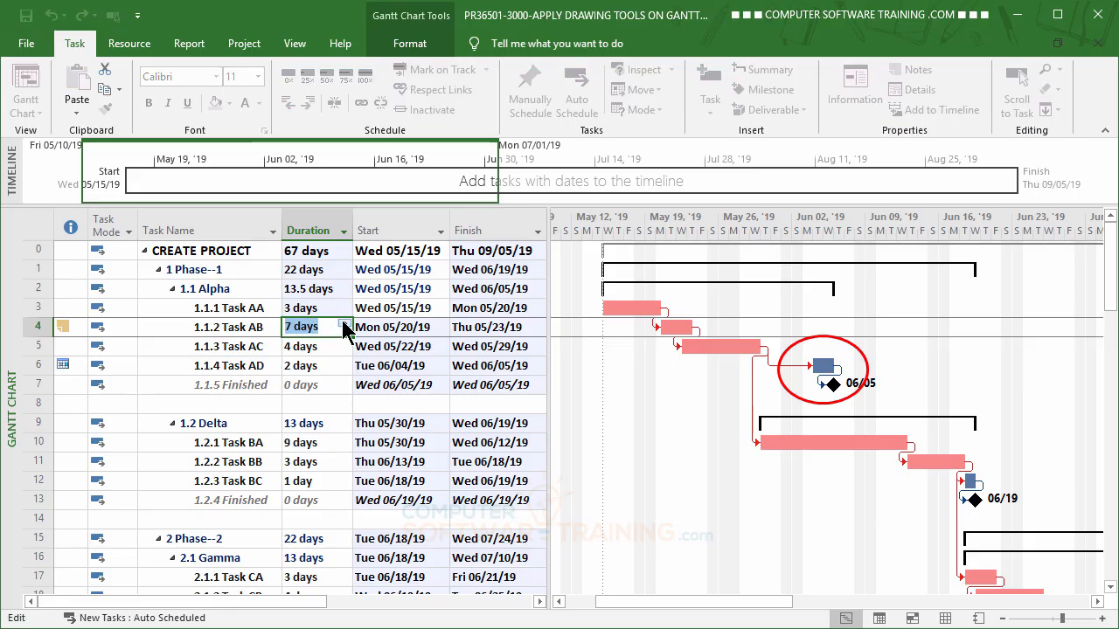
click(344, 322)
key(Return)
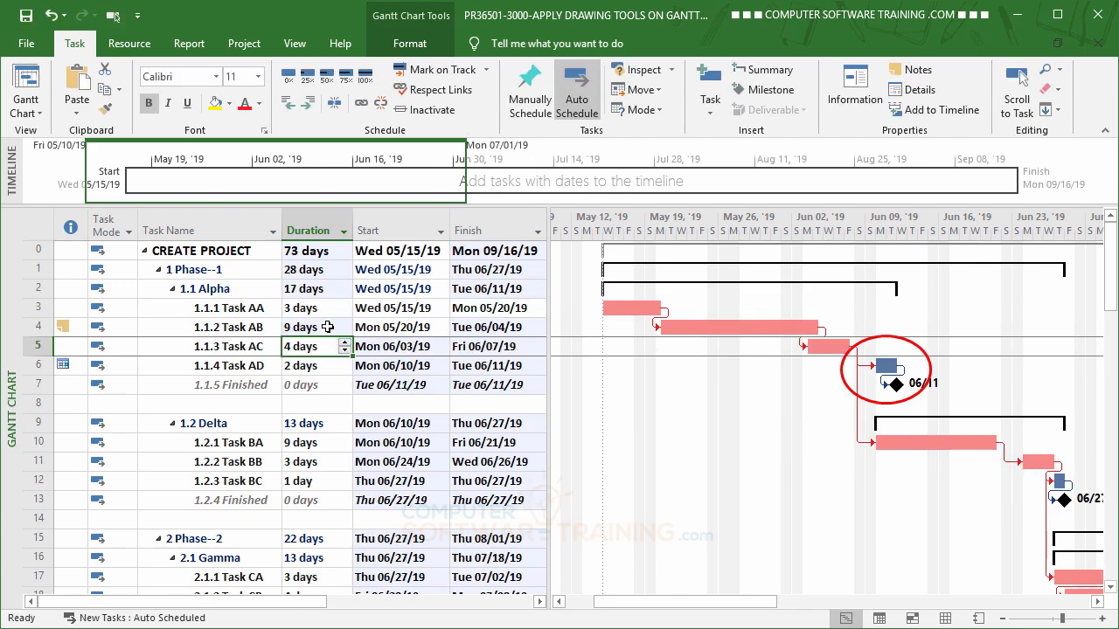
Increase the duration of Task AB to 13 days
click(329, 321)
click(345, 323)
click(344, 323)
click(344, 323)
click(344, 322)
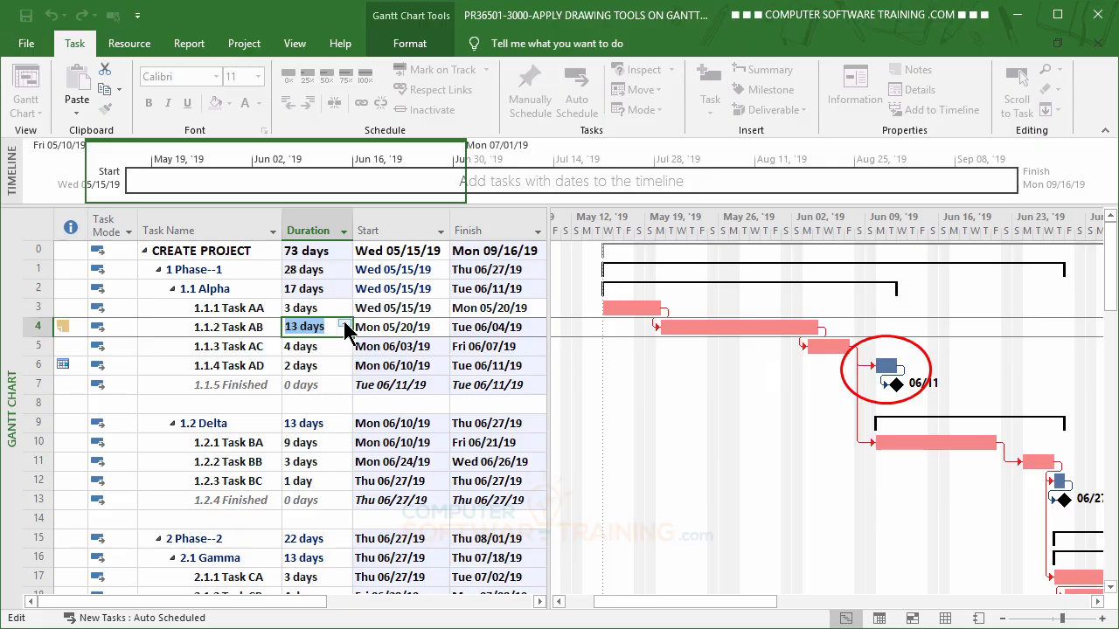
key(Return)
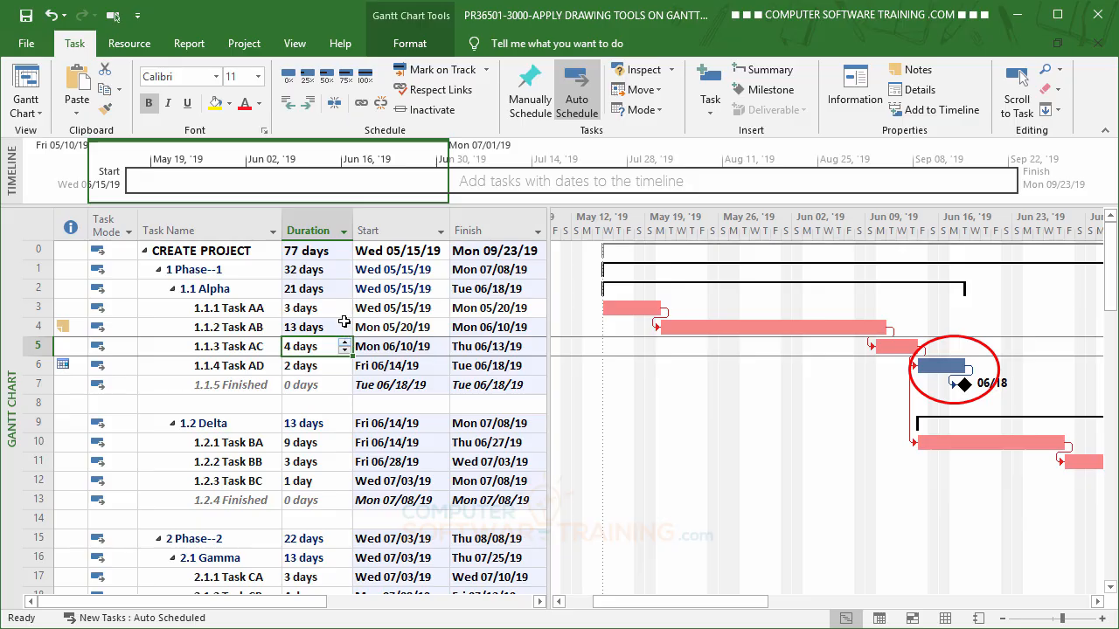
Draw an arrow about 1.28 in wide and 0.73 in high in Phase--2, with its head just above Task CE's bar
scroll(790, 449, down, 5)
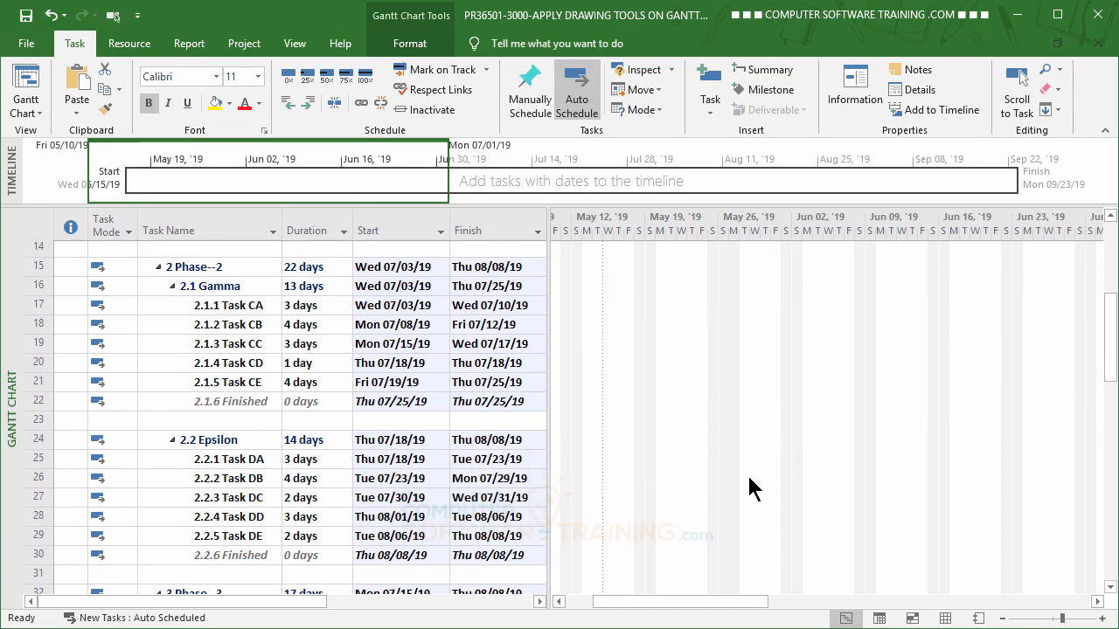
drag(718, 601, 887, 604)
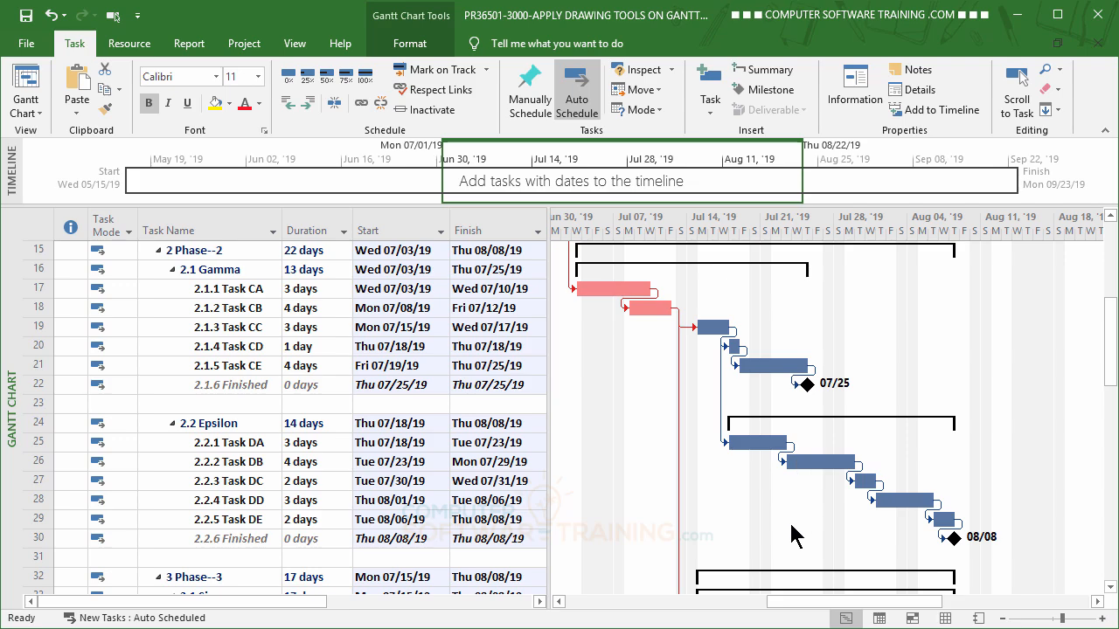
click(410, 48)
click(1056, 112)
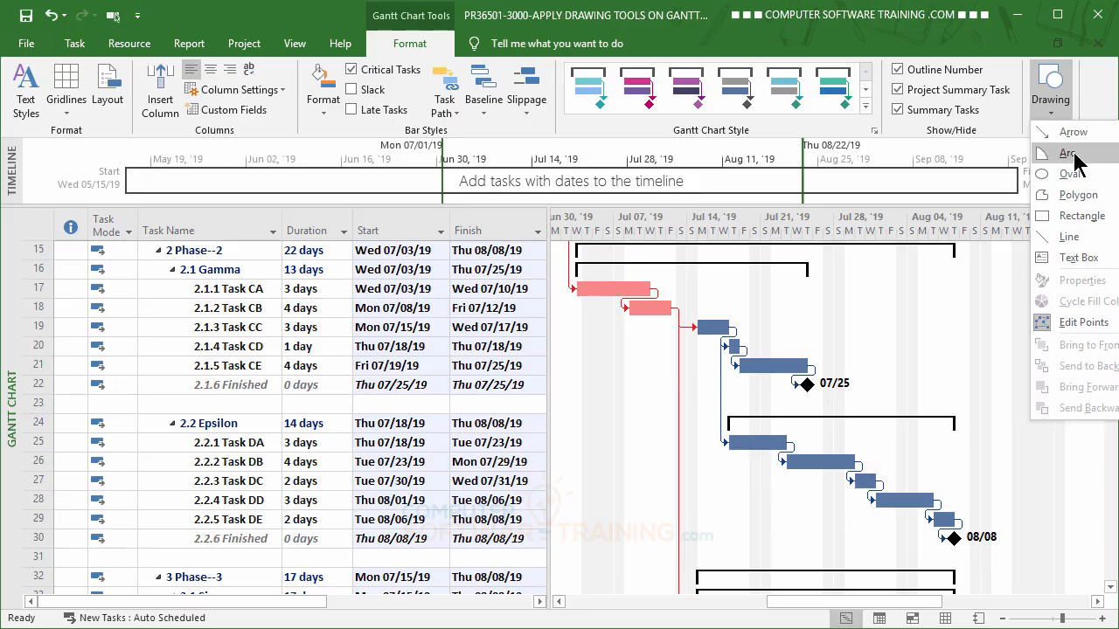
click(1073, 132)
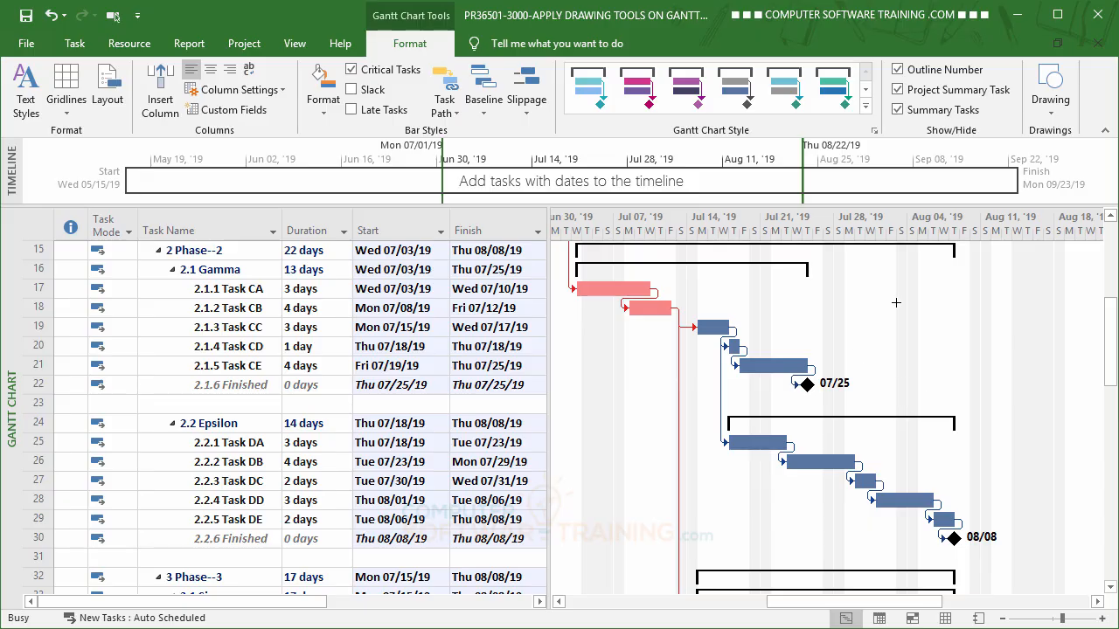
mouse_move(860, 313)
mouse_down()
mouse_move(808, 340)
mouse_move(906, 299)
mouse_up()
drag(797, 354, 790, 361)
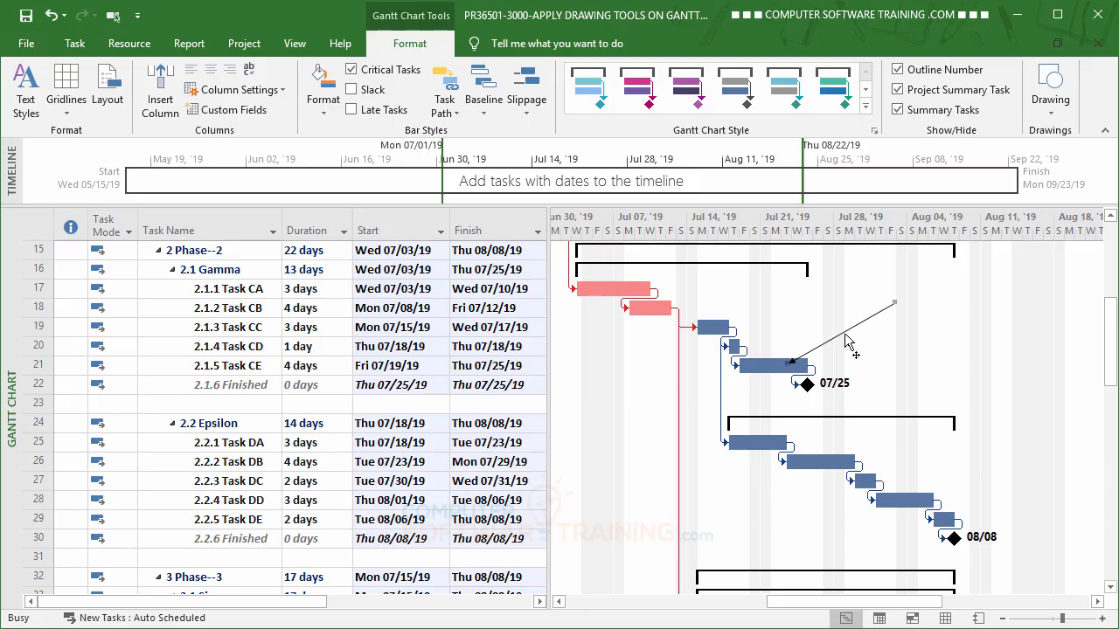
drag(845, 340, 850, 329)
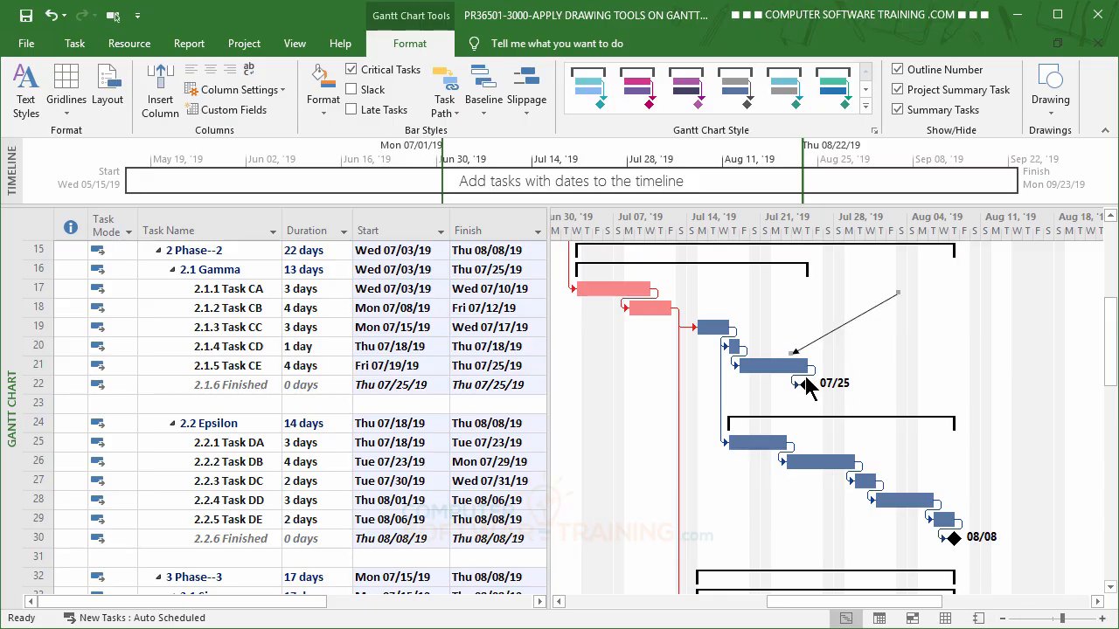
Format the arrow with a blue line in the second-thickest line weight
double_click(853, 323)
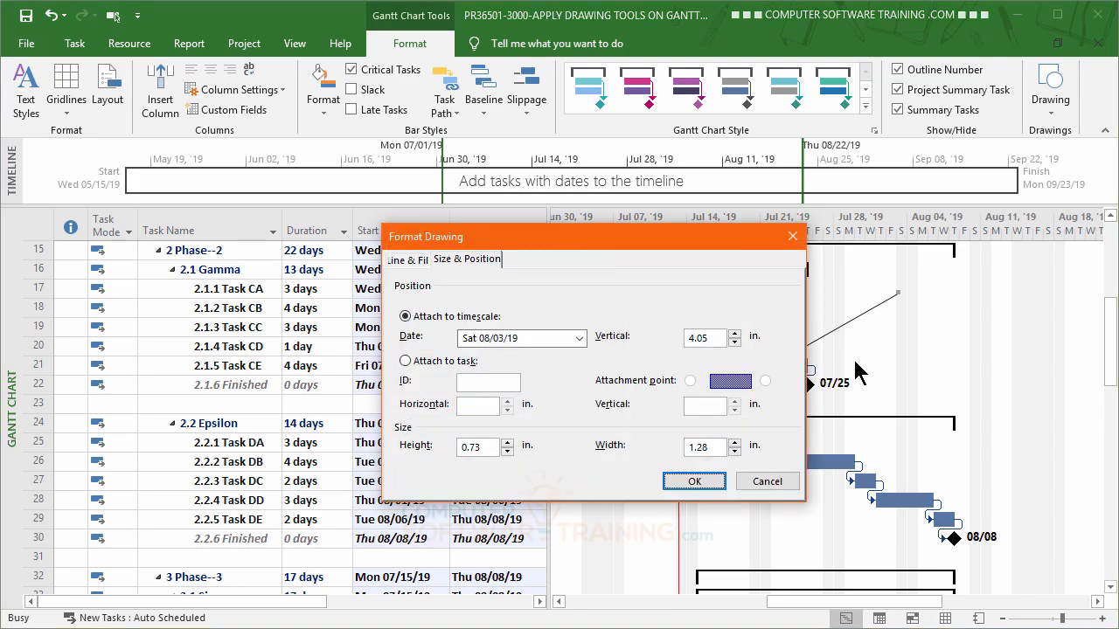
click(408, 259)
click(535, 355)
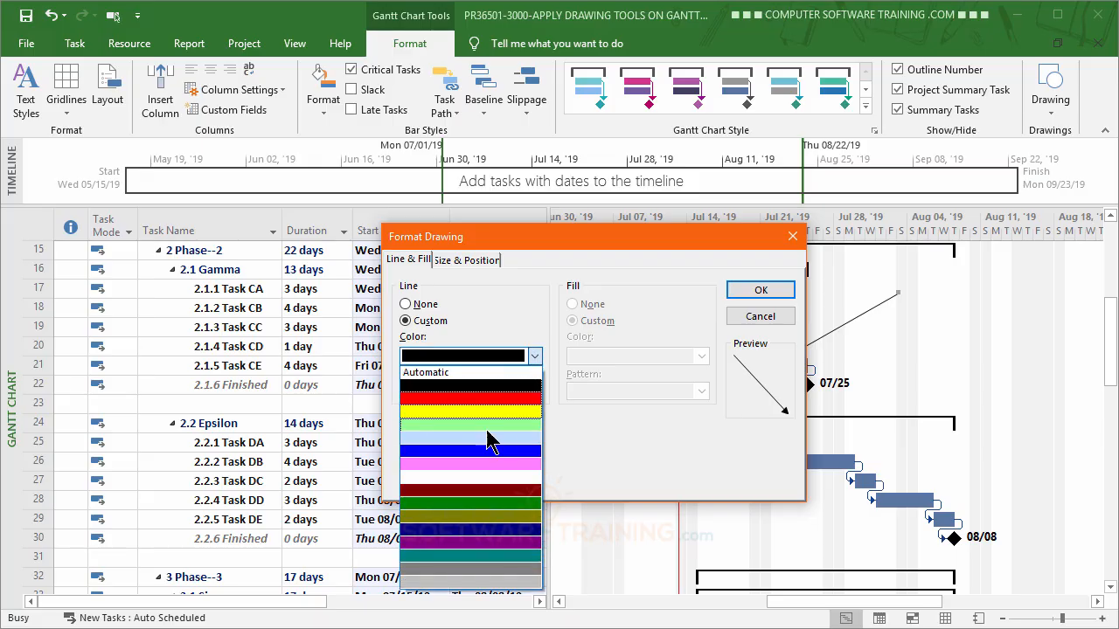
click(491, 451)
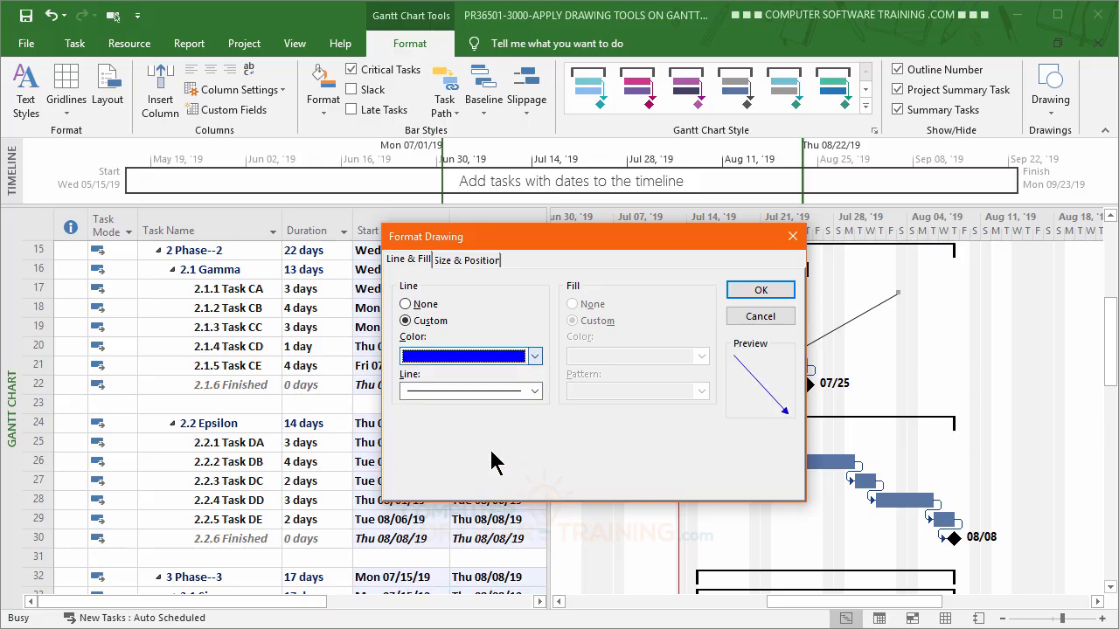
click(535, 391)
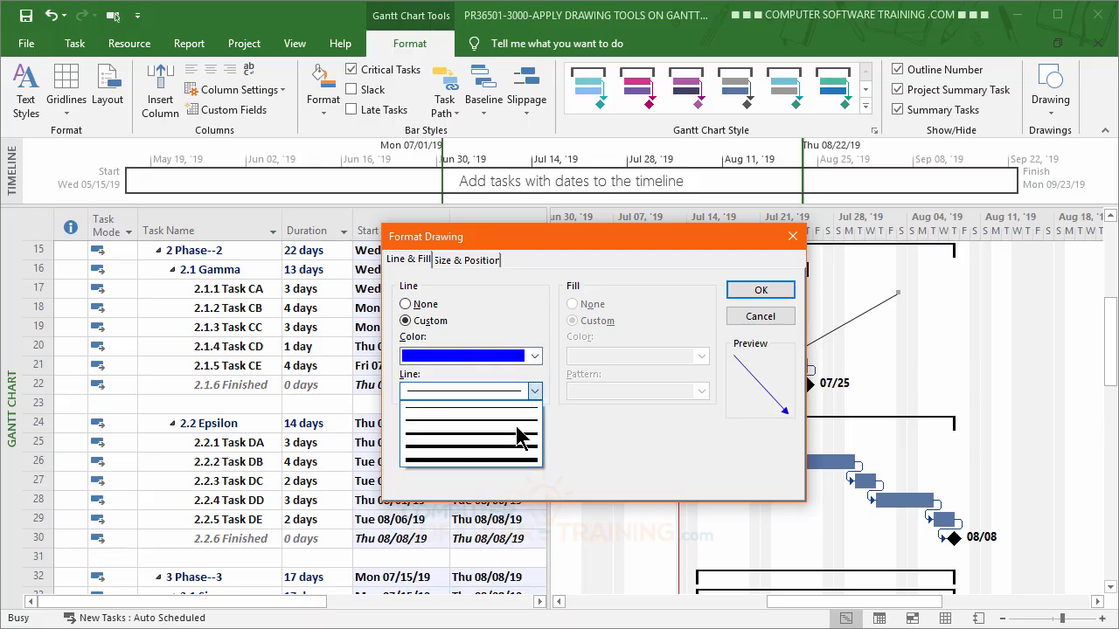
click(518, 444)
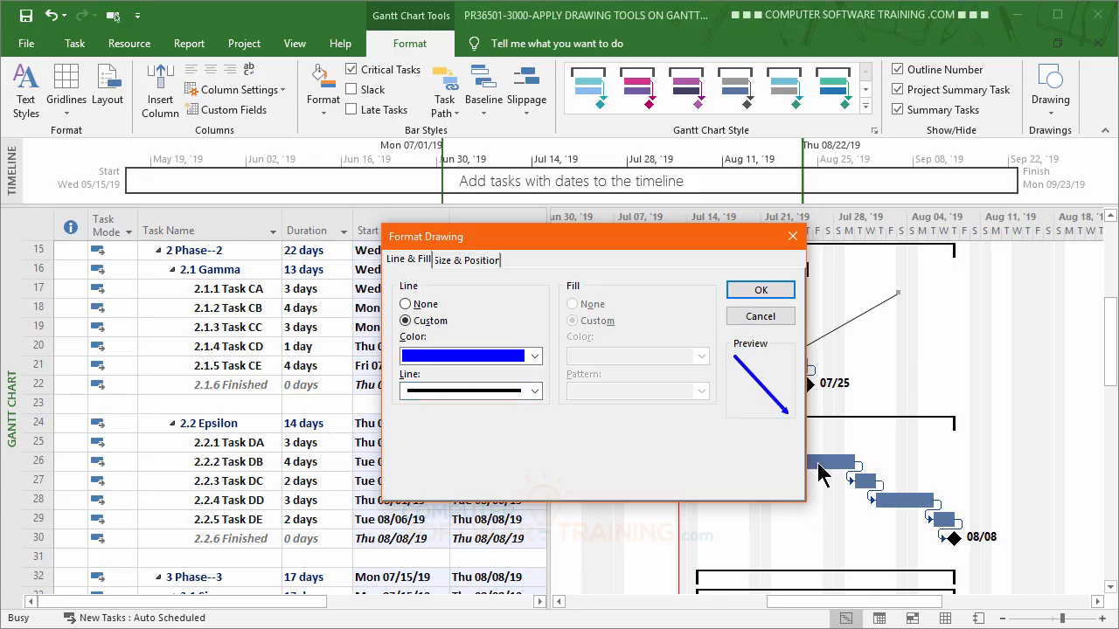
click(759, 292)
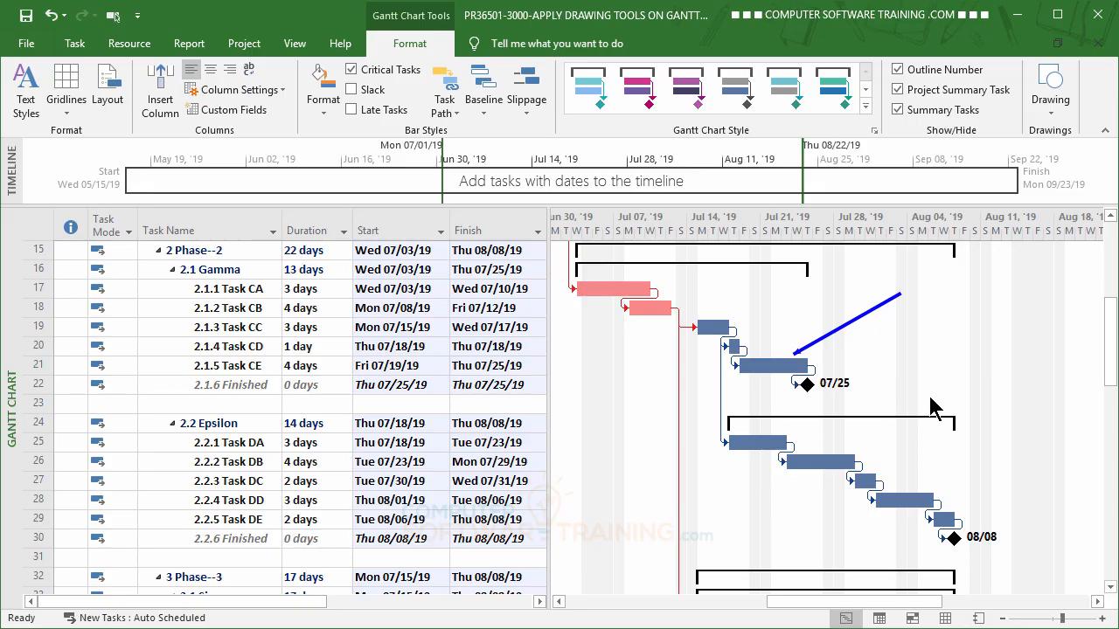
Change the blue arrow's line to the second-thinnest weight
double_click(828, 344)
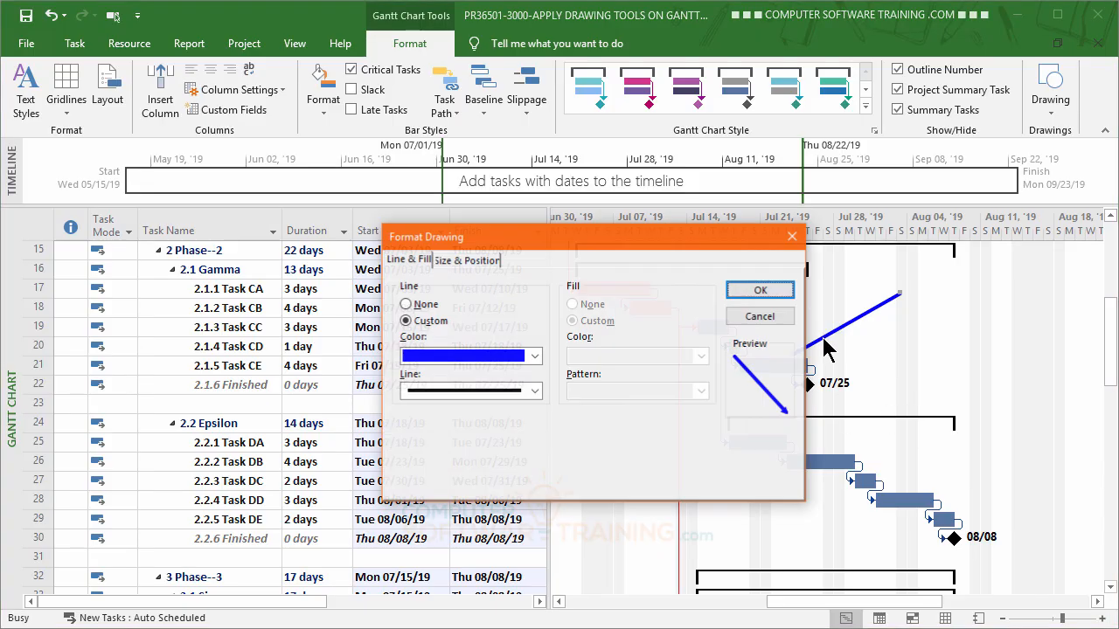
click(535, 392)
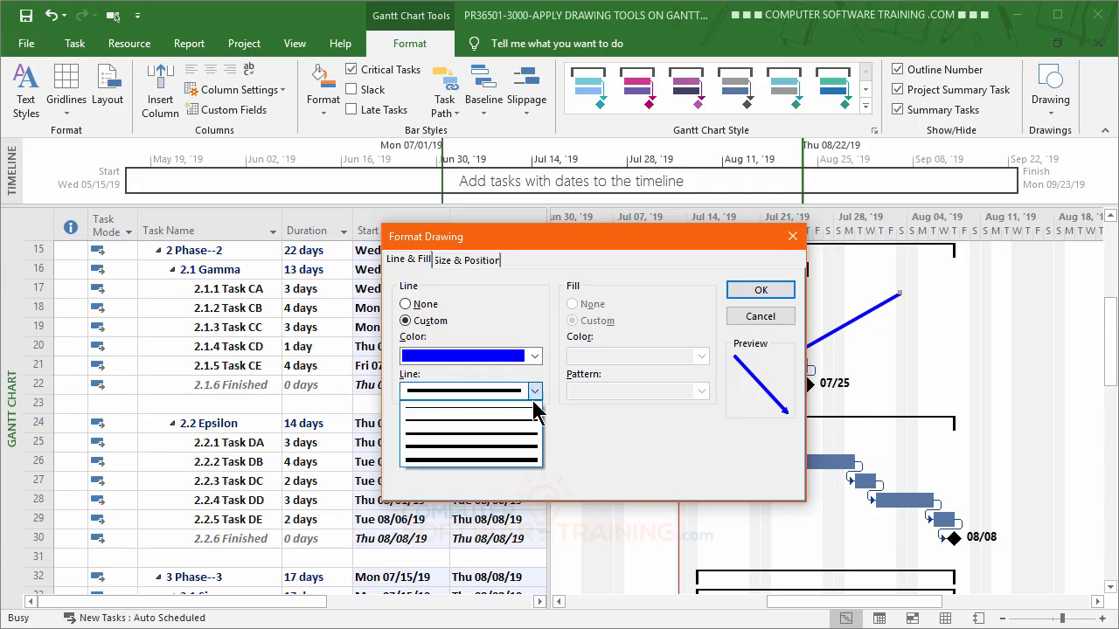
click(518, 423)
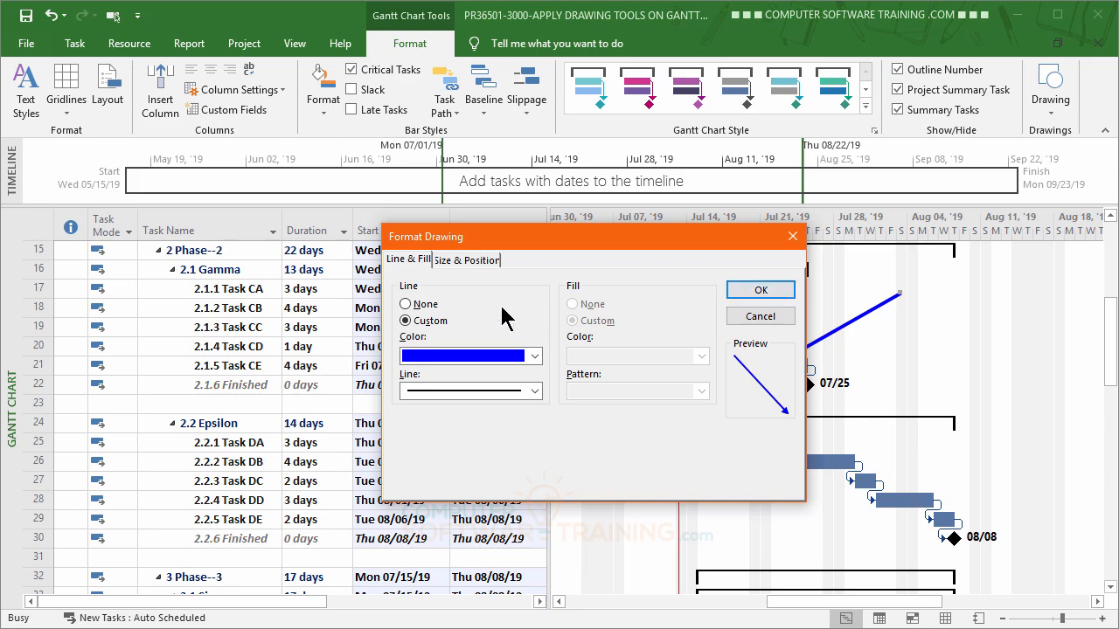
Attach the arrow to task ID 21 instead of the timescale, move it back to point at Task CE's bar, and deselect it
click(466, 260)
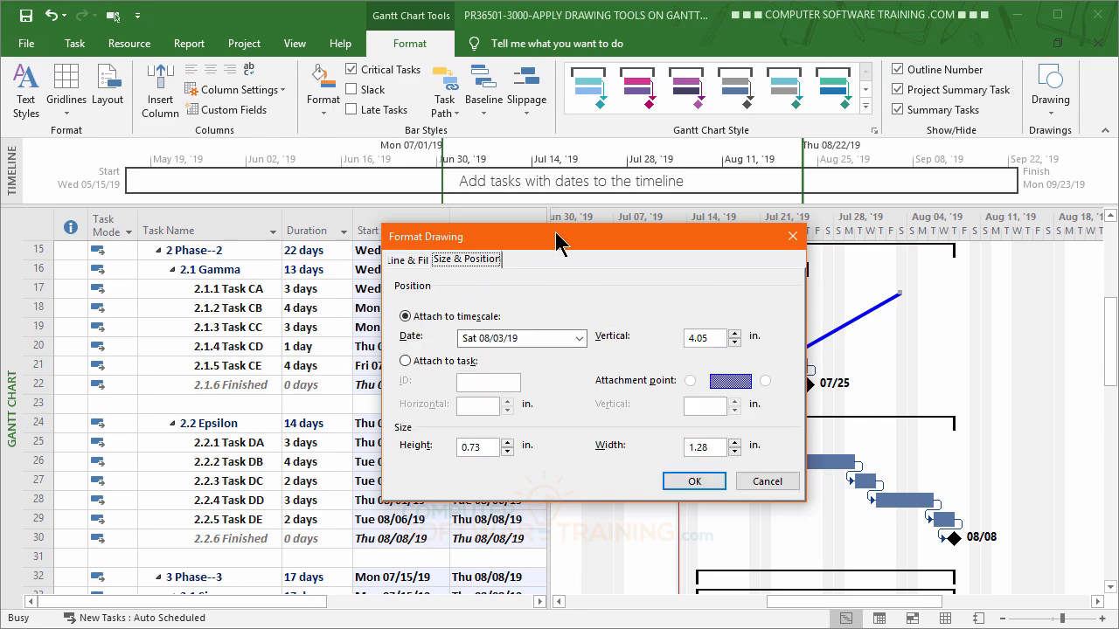
mouse_move(565, 243)
mouse_down()
mouse_move(612, 257)
mouse_move(666, 382)
mouse_move(697, 421)
mouse_up()
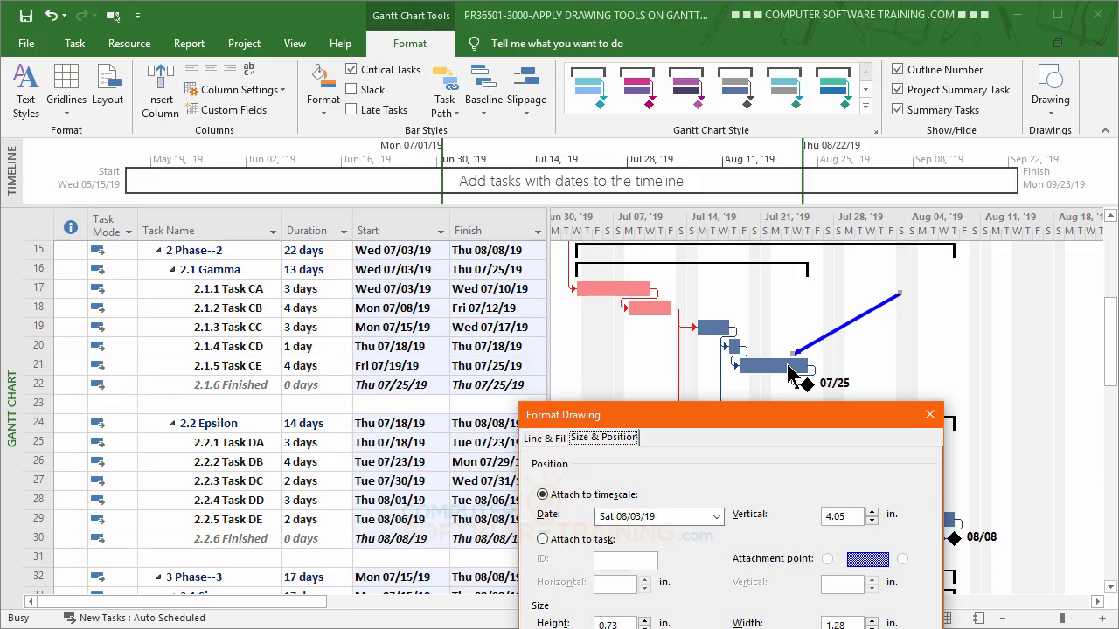
click(542, 539)
click(626, 560)
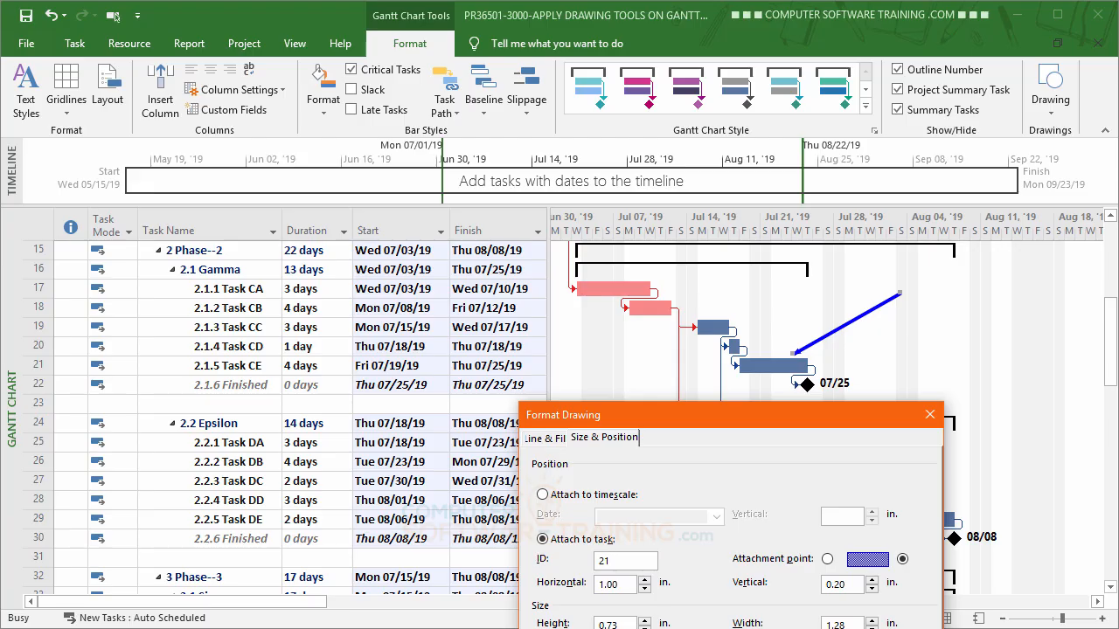
click(855, 628)
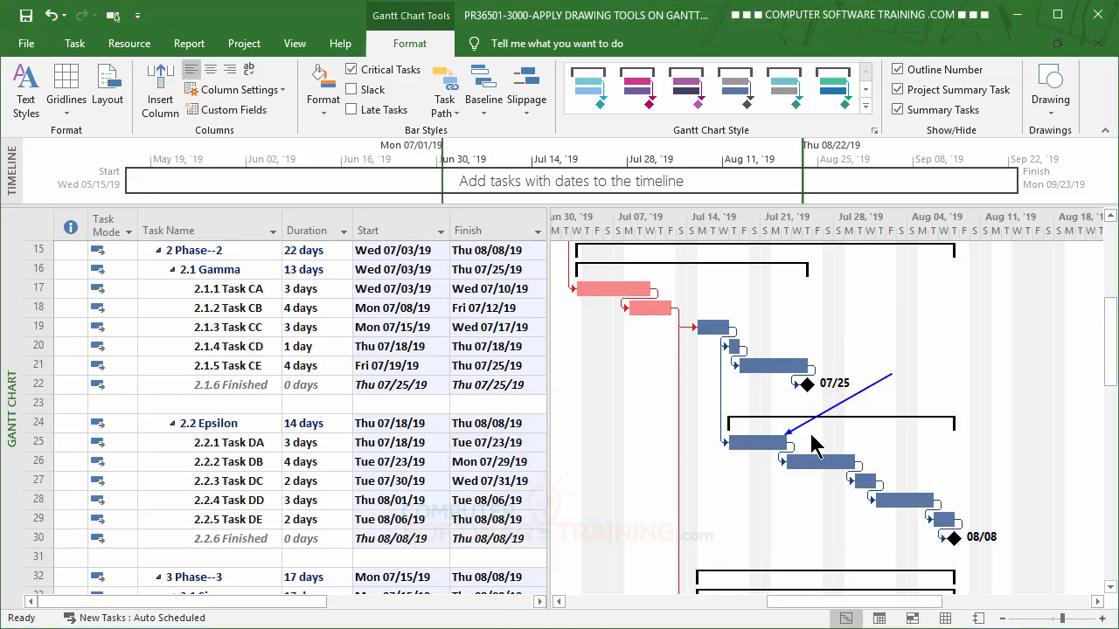
drag(804, 423, 809, 350)
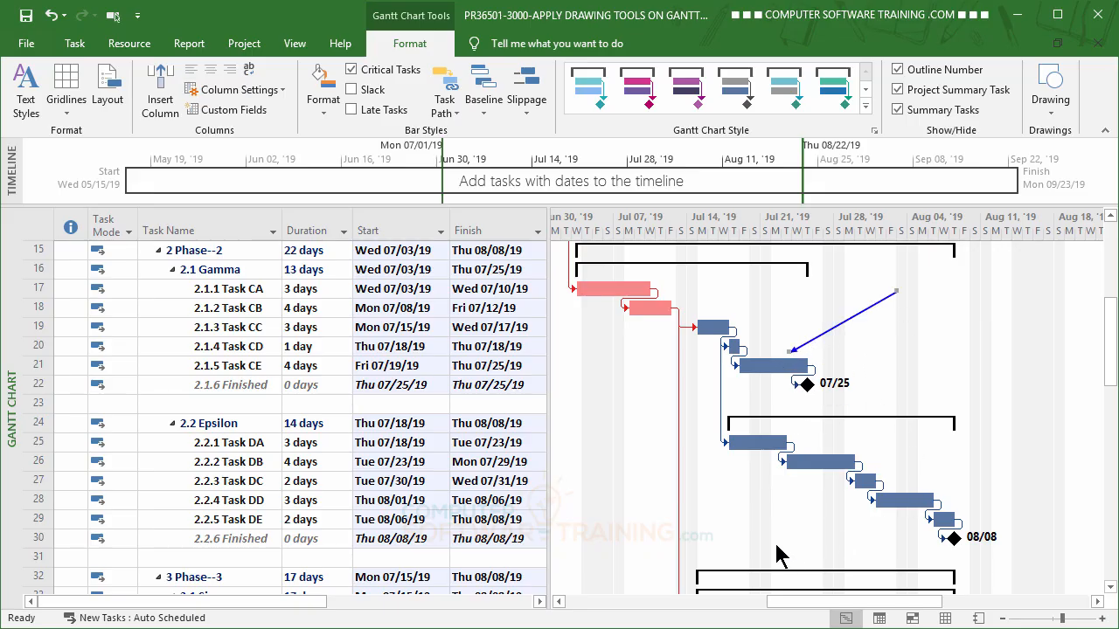
click(642, 479)
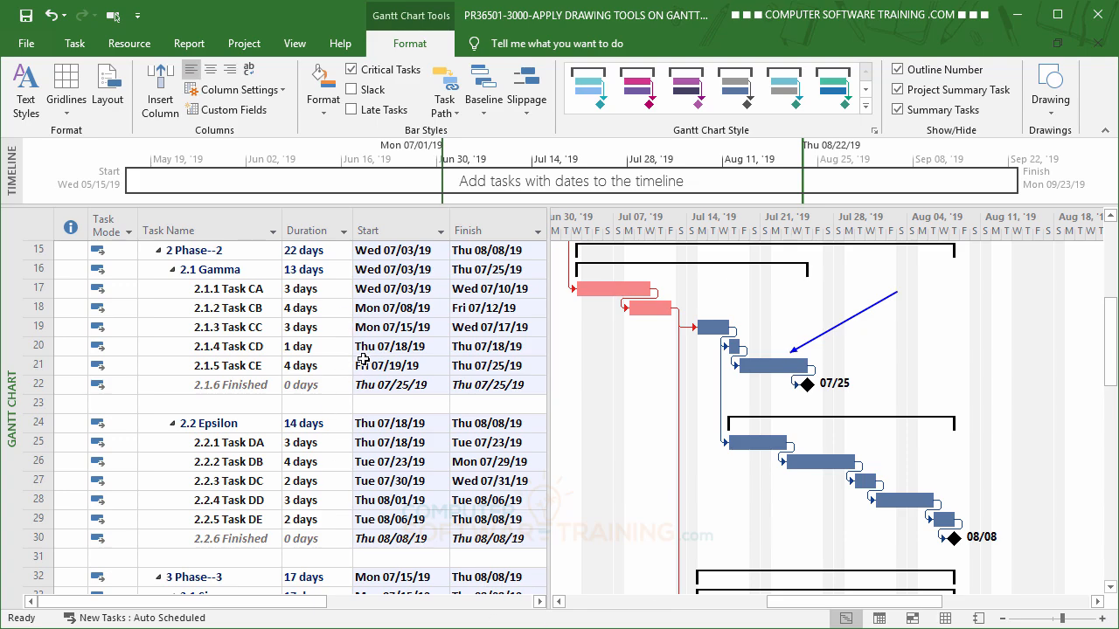
Set Task CC's duration to 8 days to test whether the arrow follows Task CE
click(299, 329)
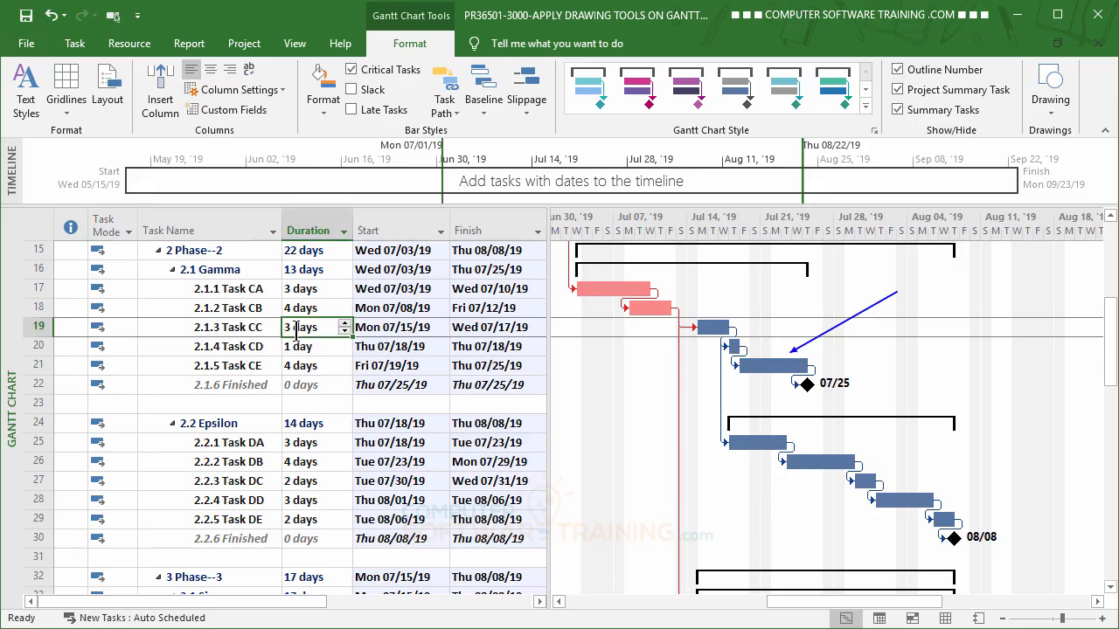
click(345, 324)
click(345, 324)
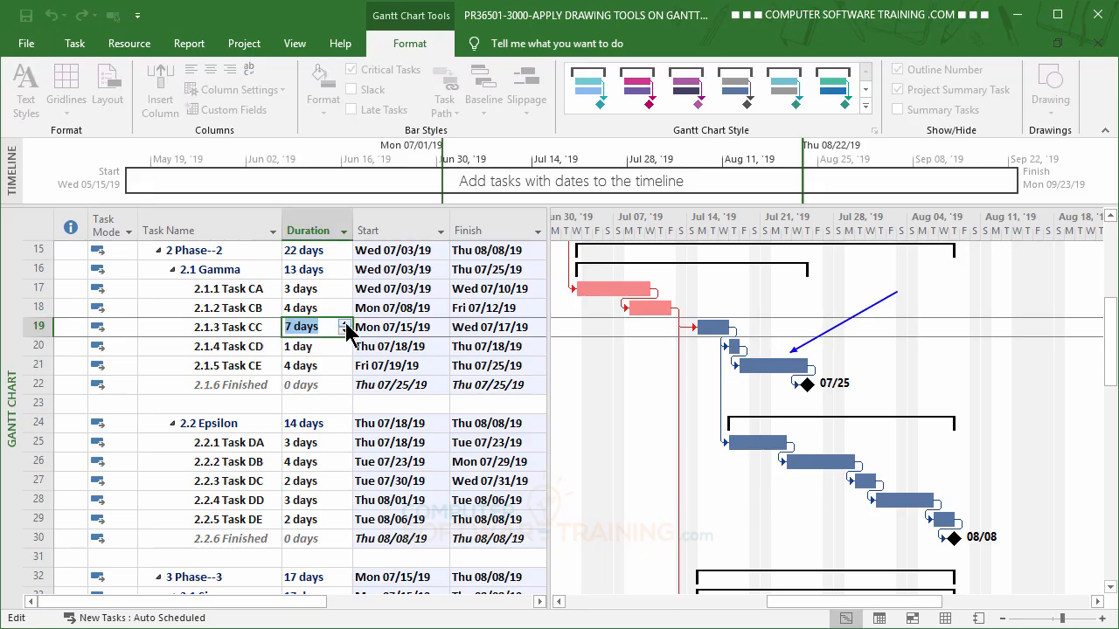
click(346, 324)
key(Return)
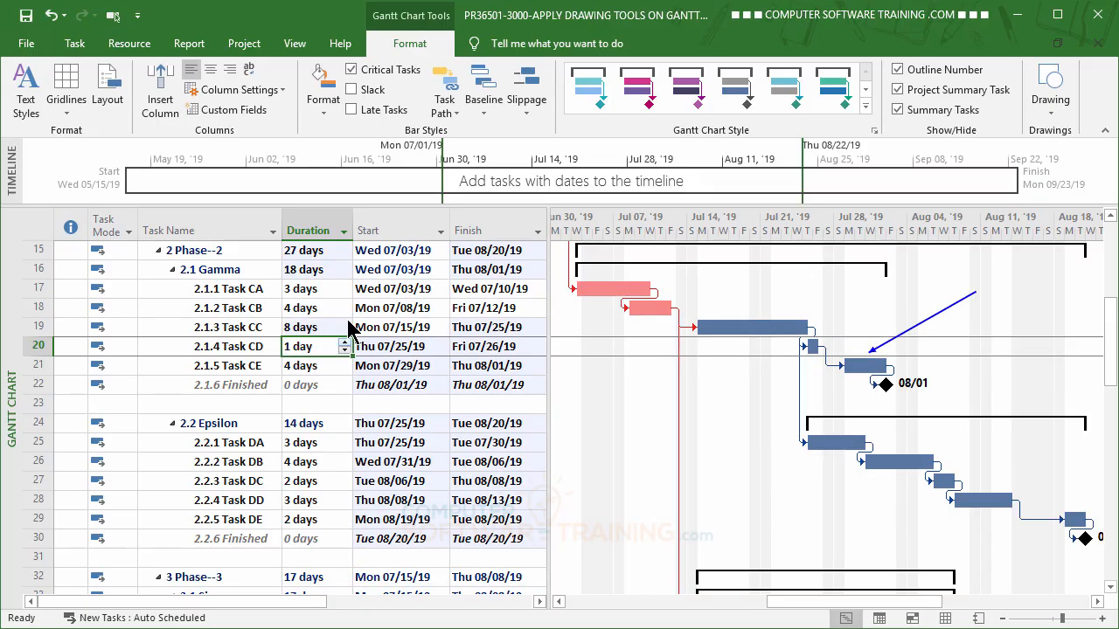
Add a text box reading "Major Task" in the empty chart area beside the Sigma task bars, shortened to about 0.23 in high
scroll(805, 420, down, 3)
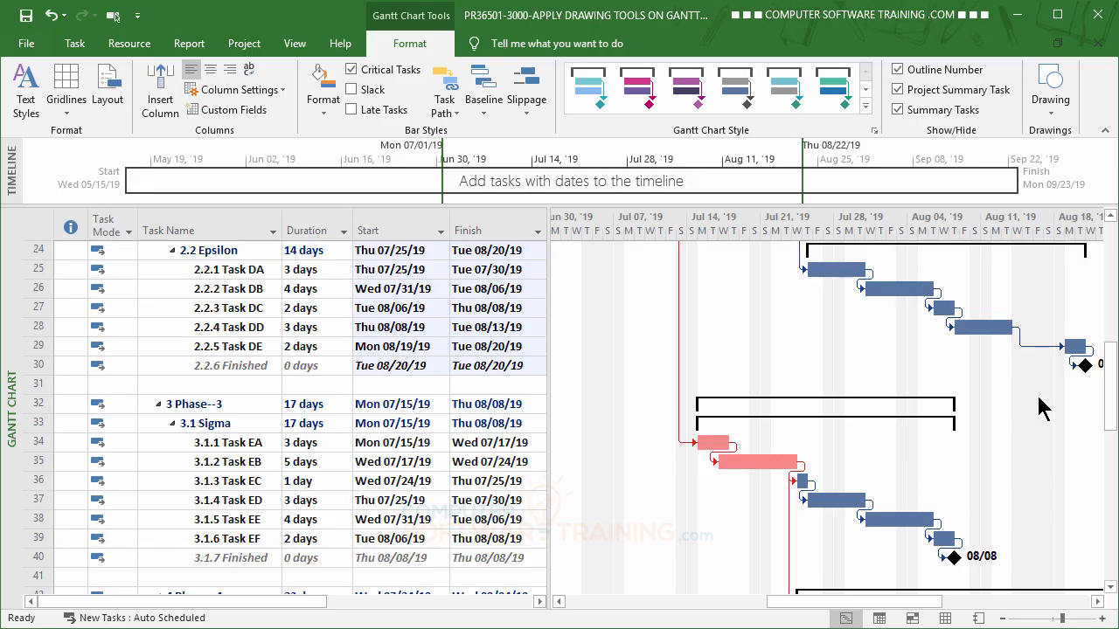
click(1052, 109)
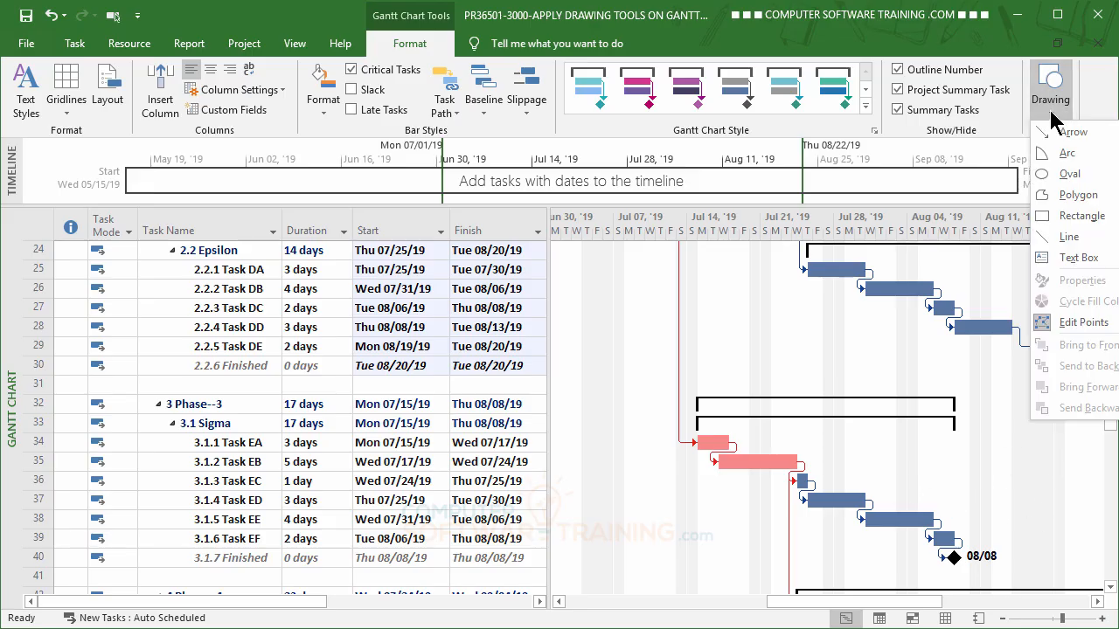
click(1078, 259)
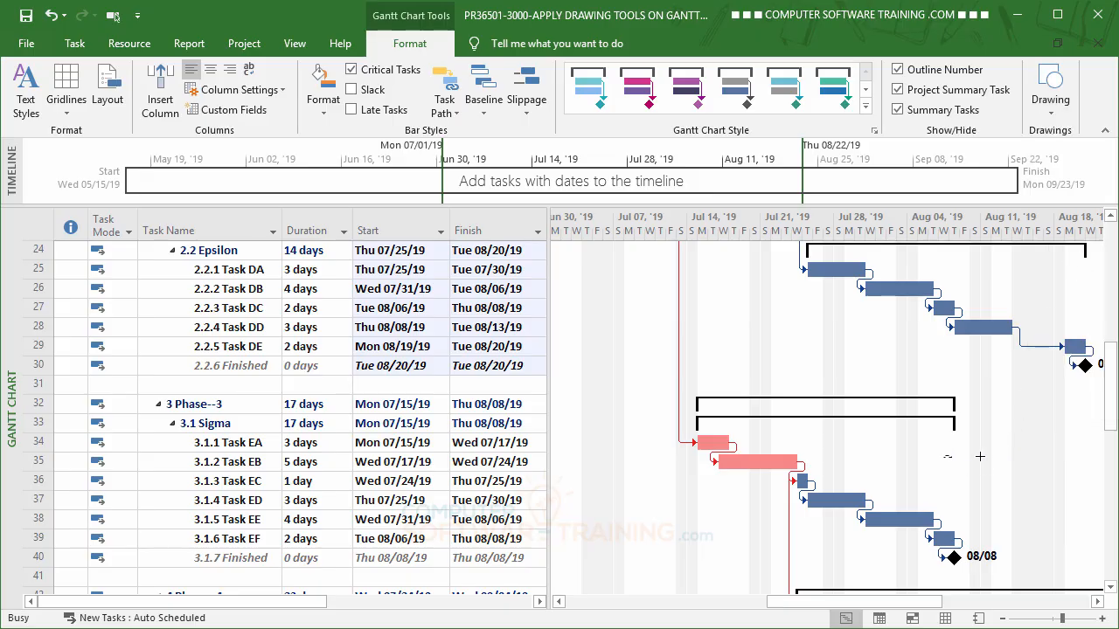
drag(1015, 478, 1017, 490)
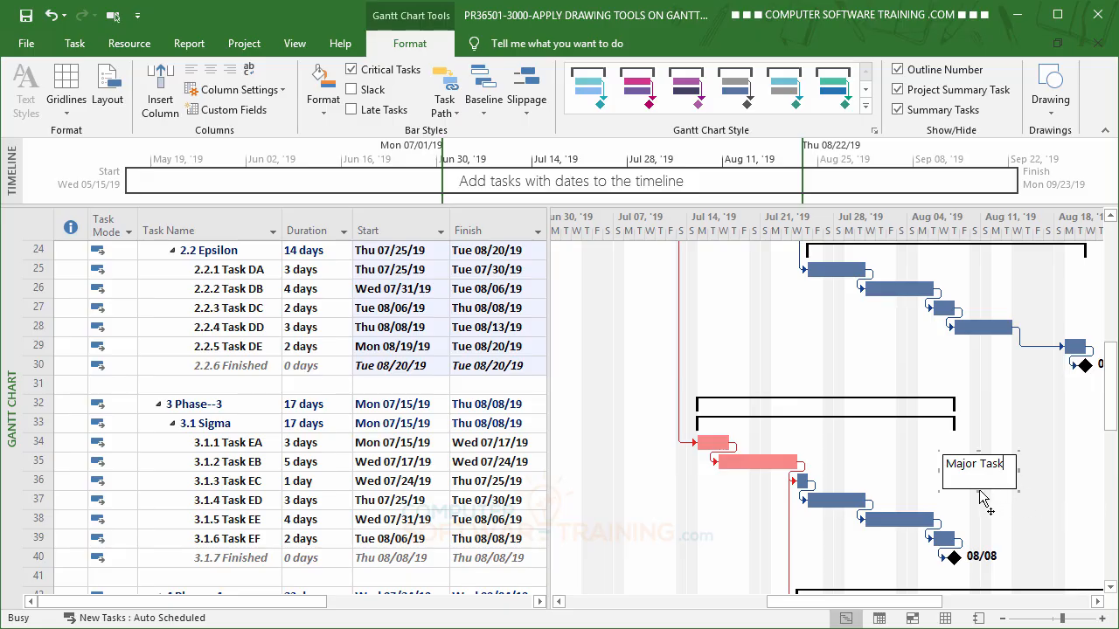
drag(978, 490, 978, 477)
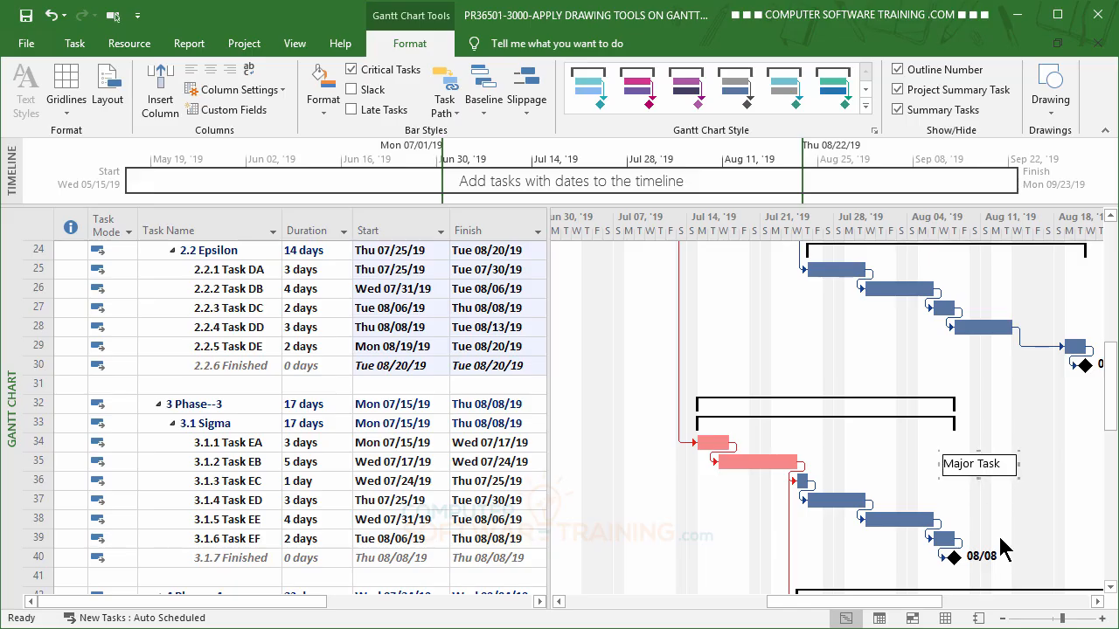
click(1103, 509)
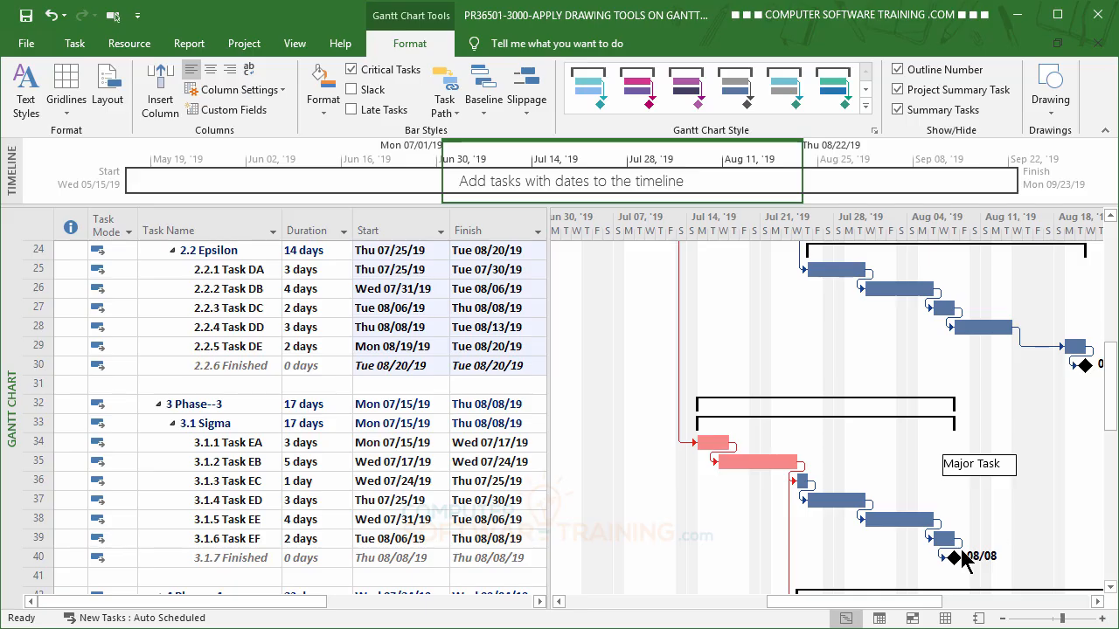
Narrow the "Major Task" text box to about 0.74 in wide and insert a leading space before its text
click(1015, 477)
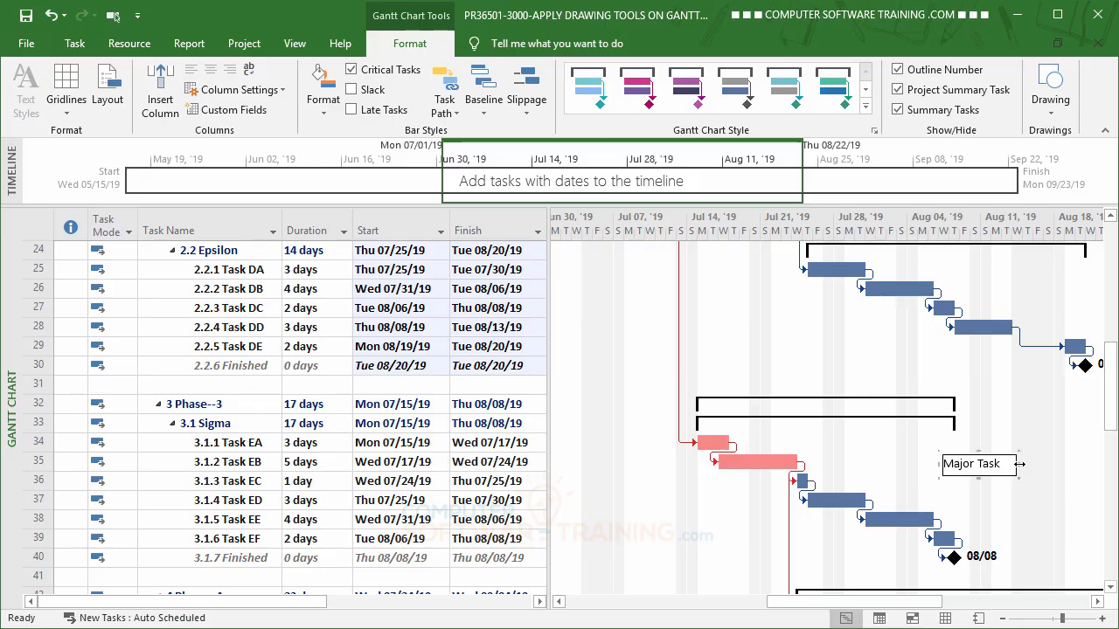
drag(1018, 465, 1008, 466)
click(945, 464)
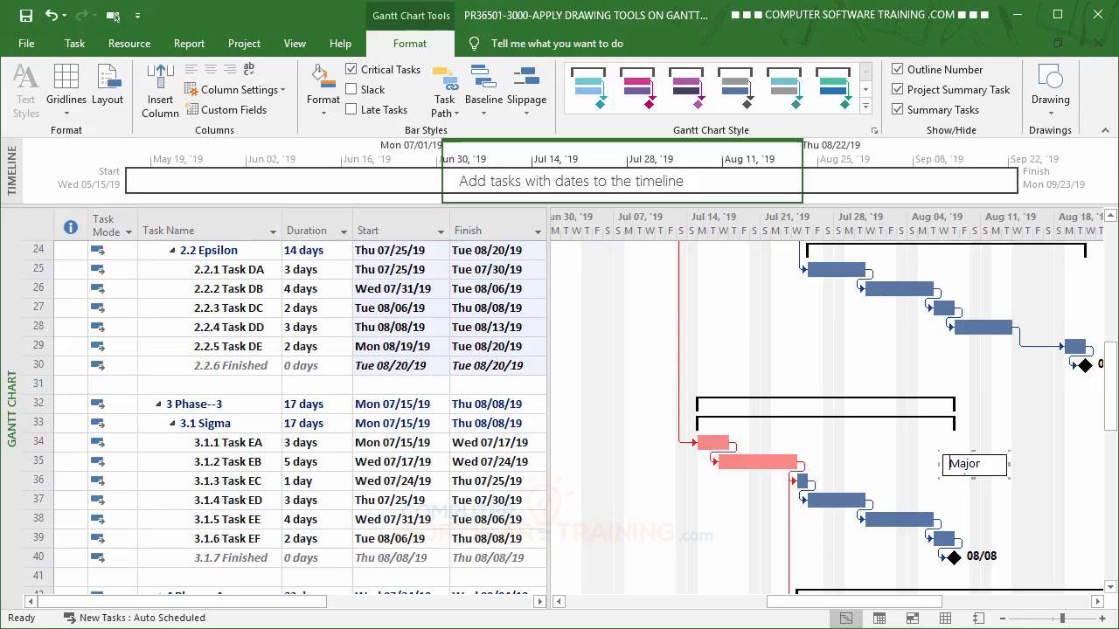
click(1052, 559)
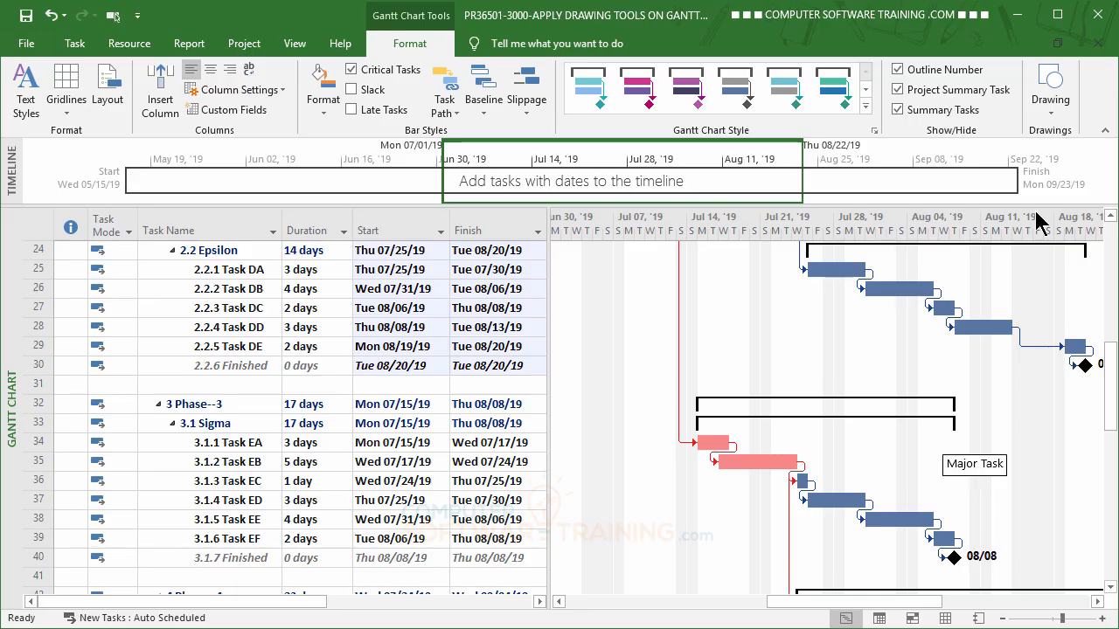
Draw a line about 0.46 in wide and 0.45 in high from the "Major Task" box to just above Task EE's bar
click(1052, 115)
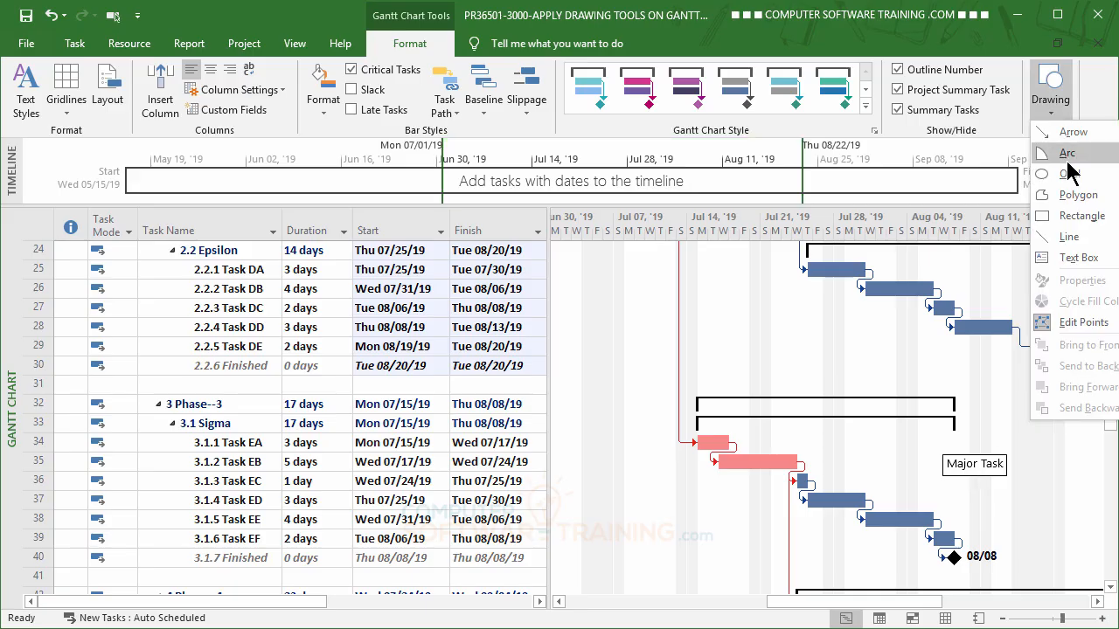
click(1068, 238)
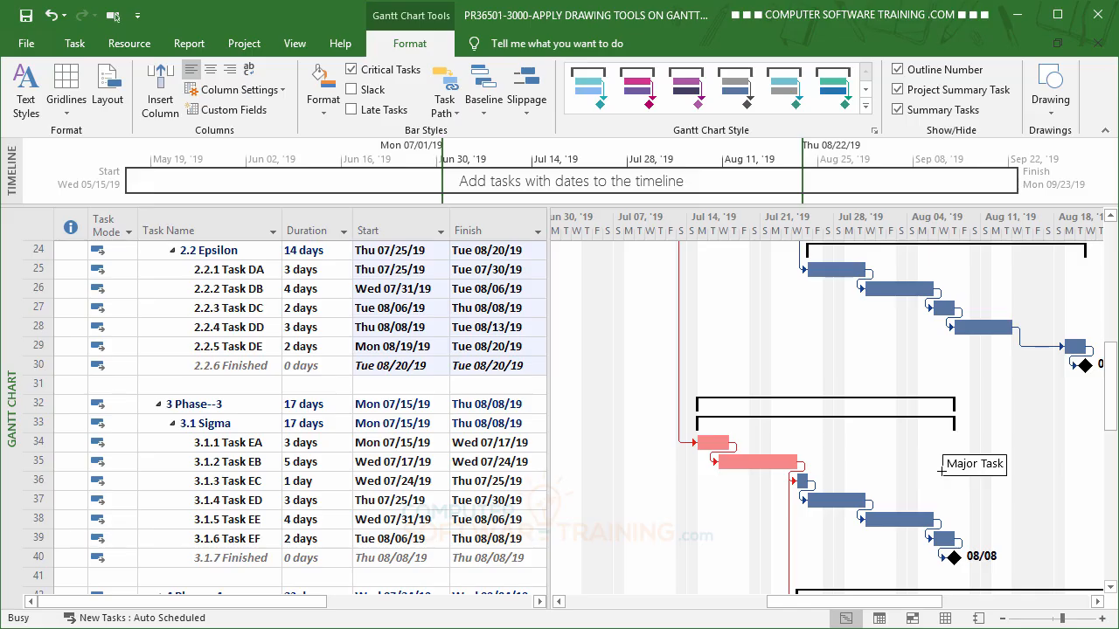
drag(925, 497, 902, 508)
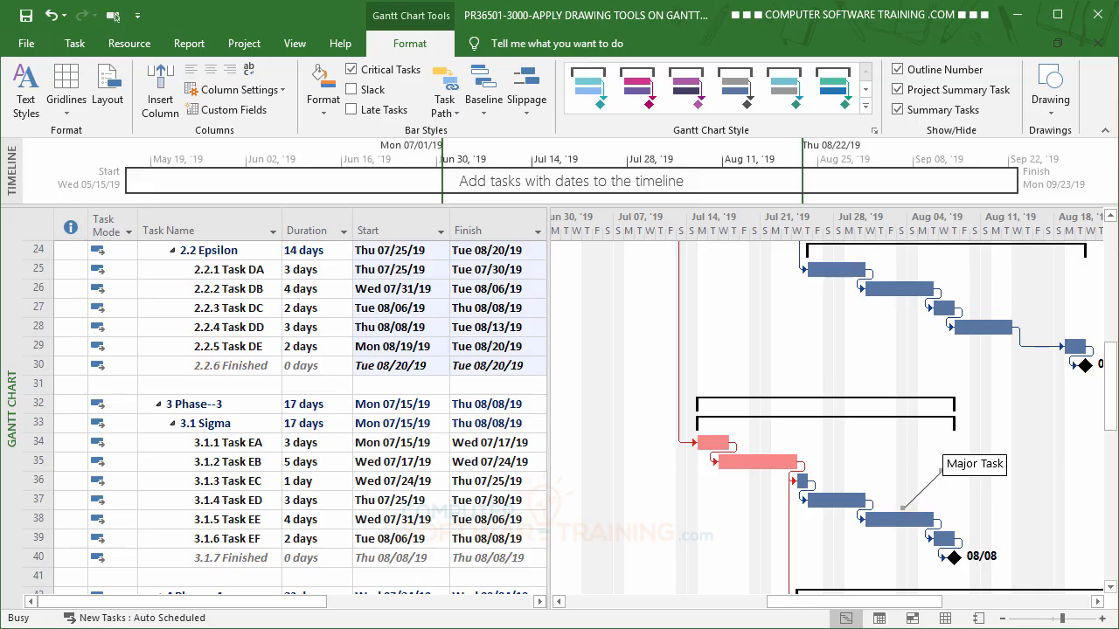
click(1047, 498)
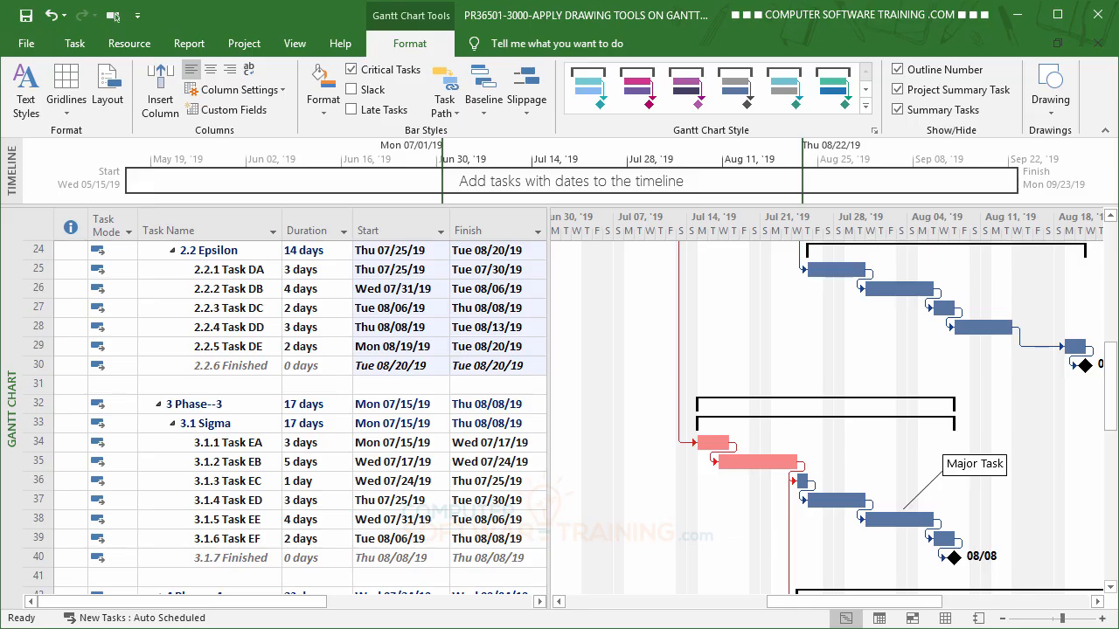
Attach the callout line to task ID 38 instead of the timescale
click(168, 522)
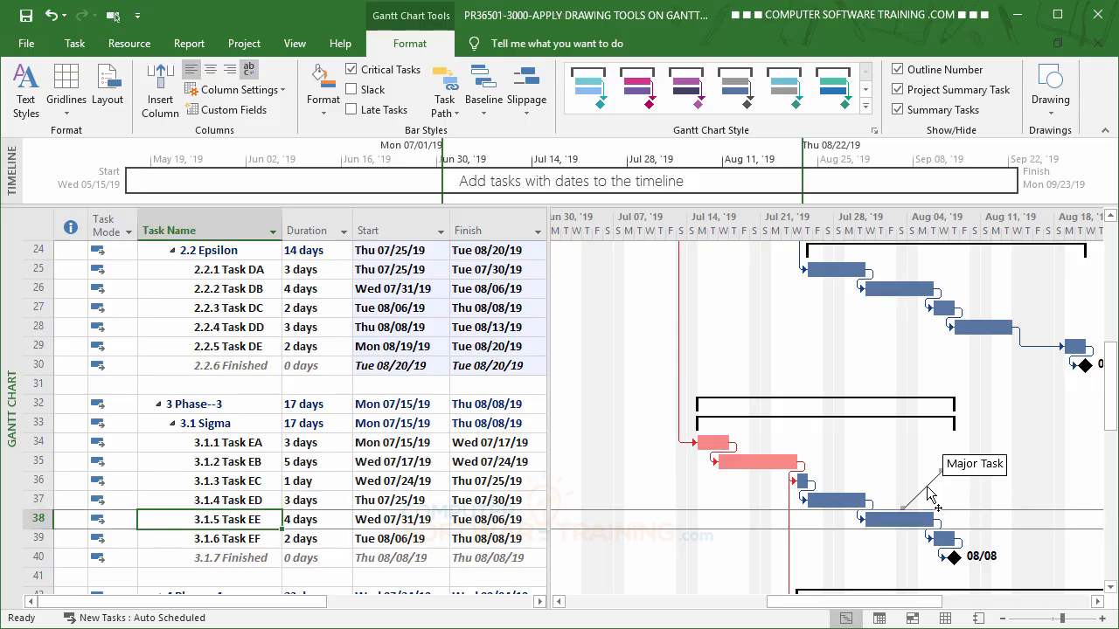
double_click(929, 491)
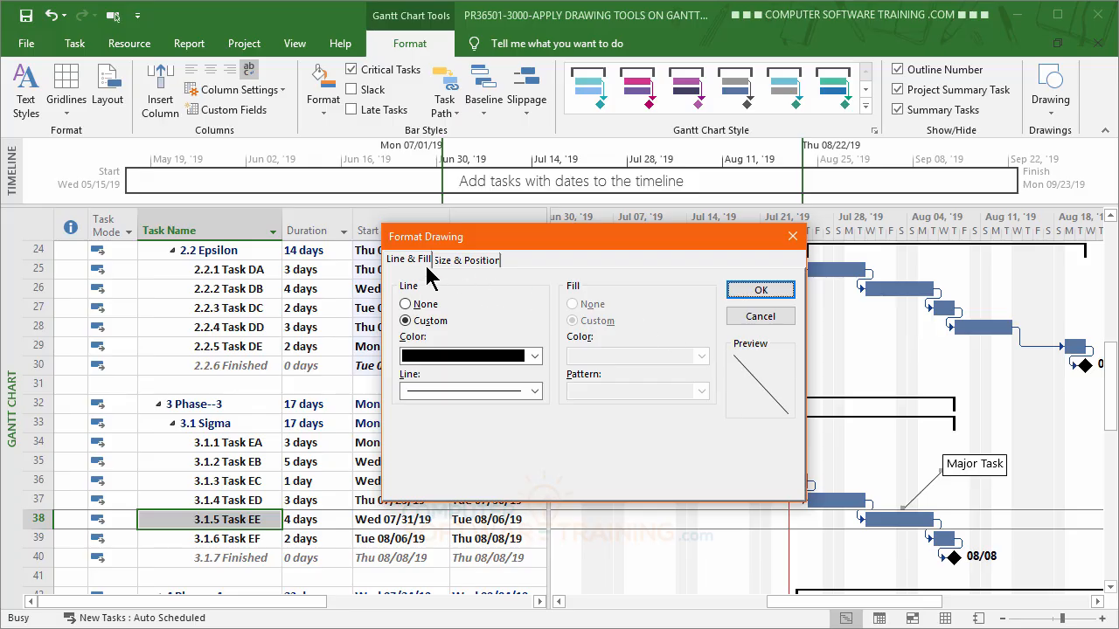
click(472, 260)
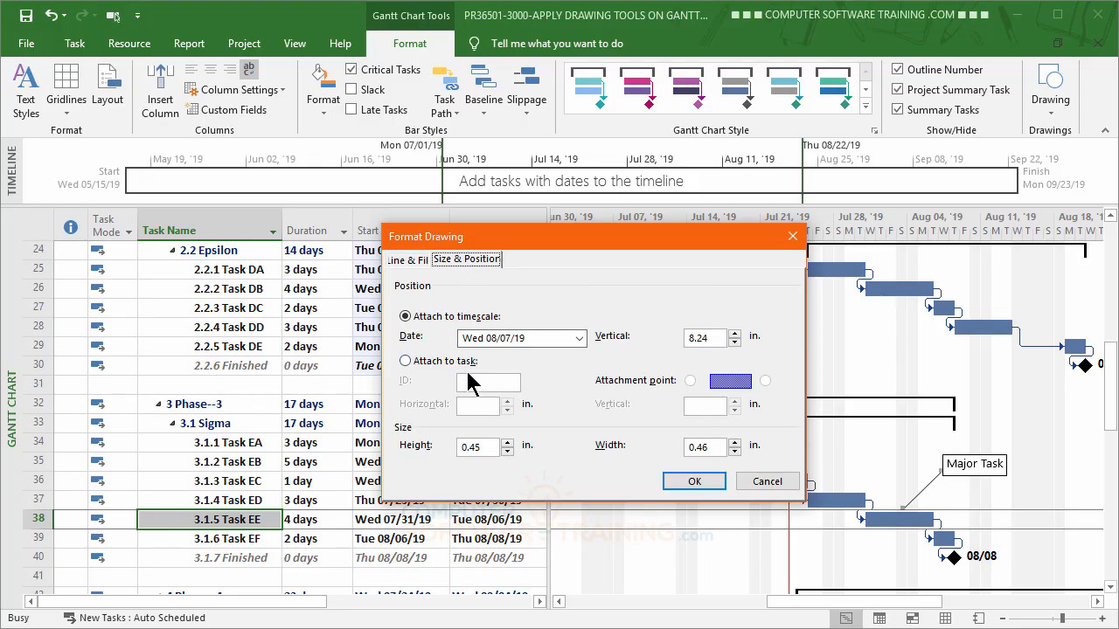
click(431, 363)
click(475, 382)
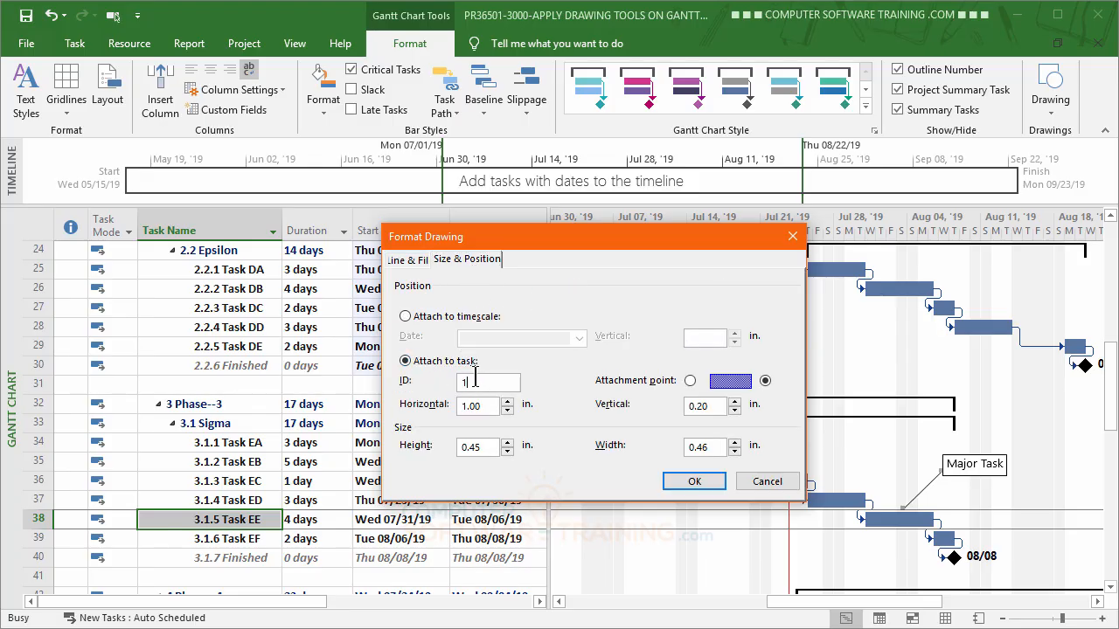
key(BackSpace)
text(38)
click(704, 489)
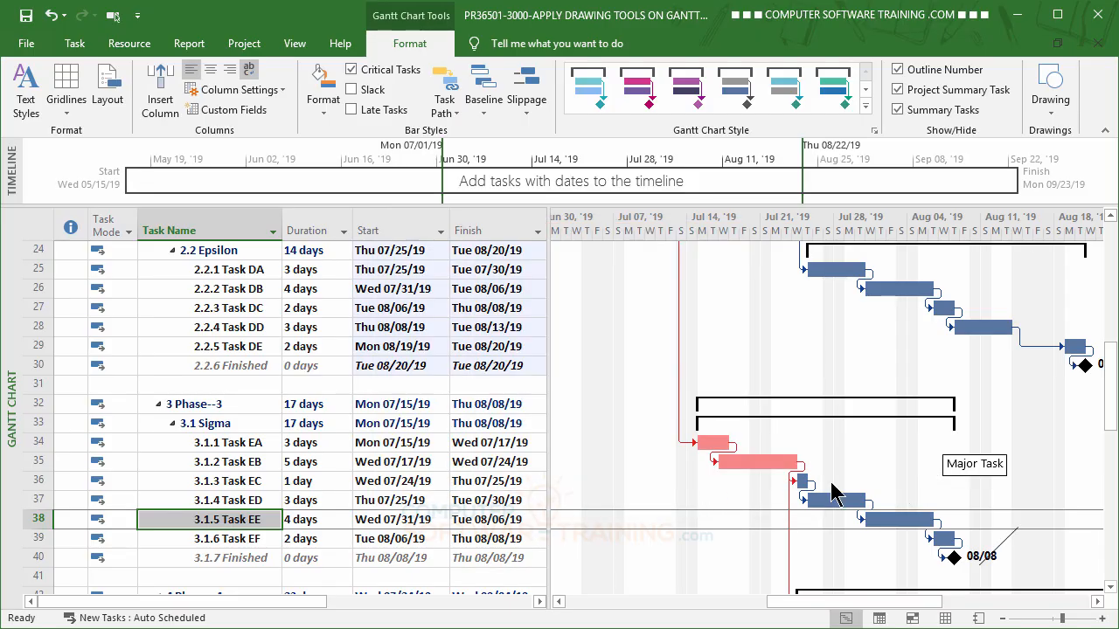
Attach the "Major Task" text box to task ID 38 instead of the timescale
double_click(983, 486)
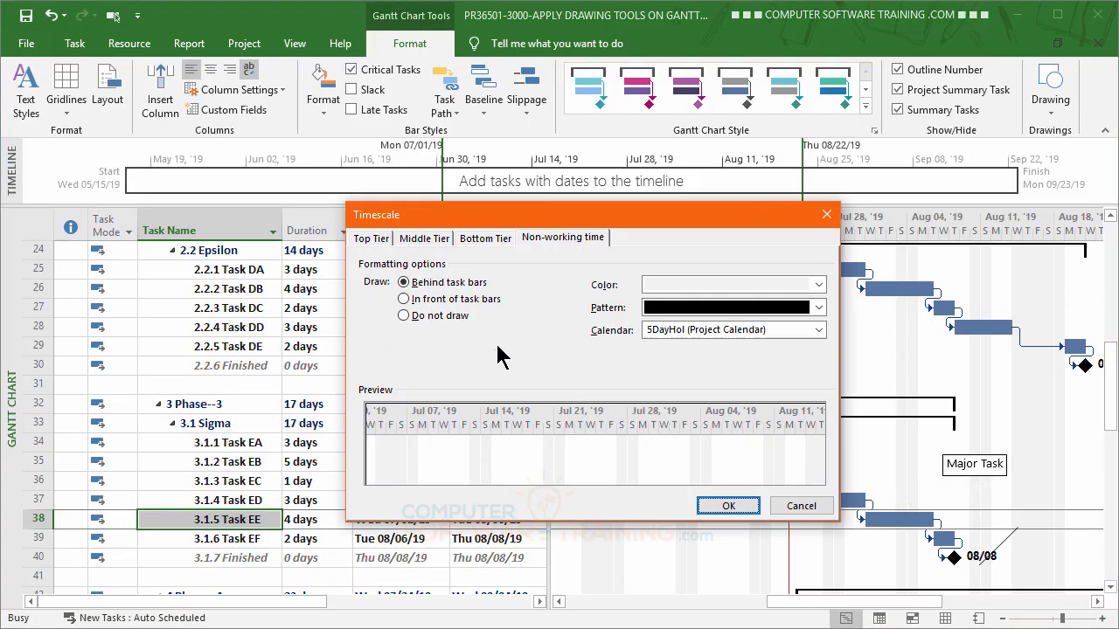
click(803, 507)
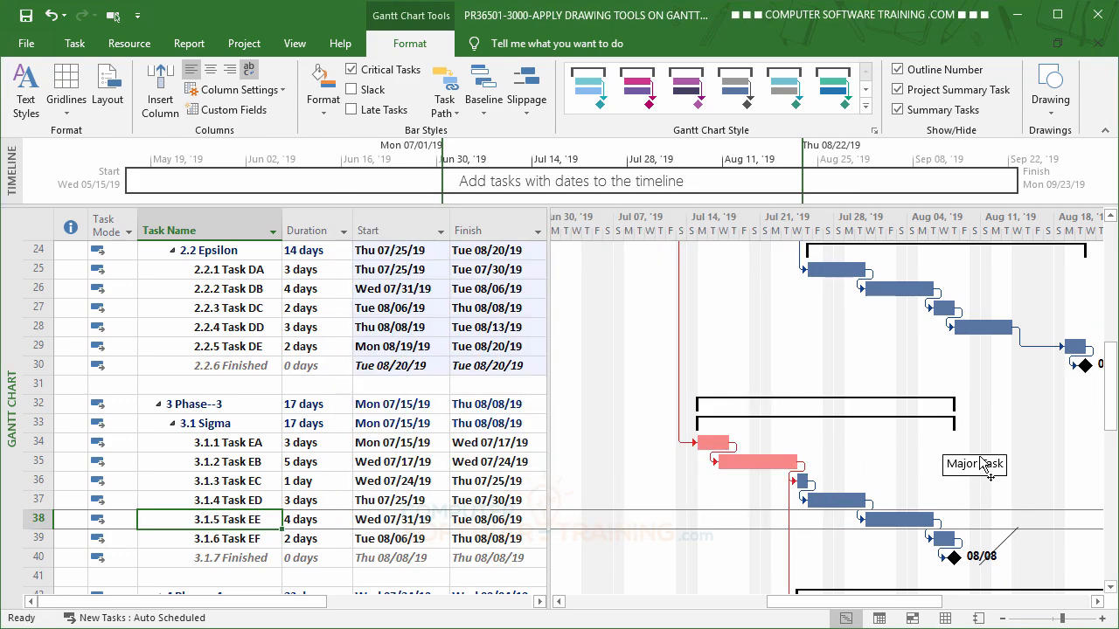
double_click(982, 465)
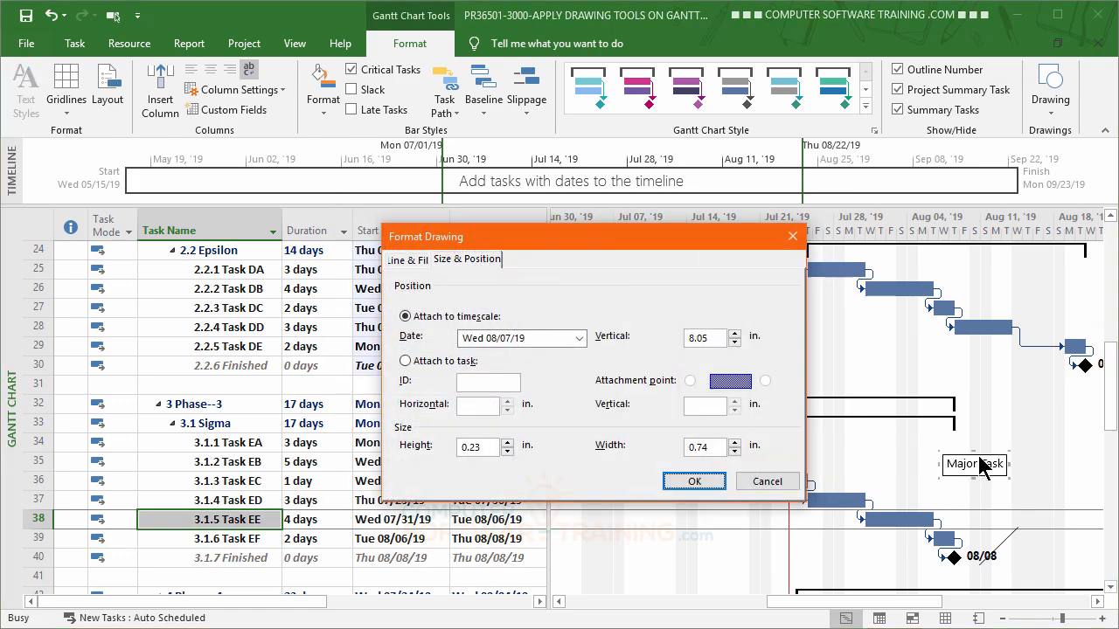
click(406, 362)
click(479, 385)
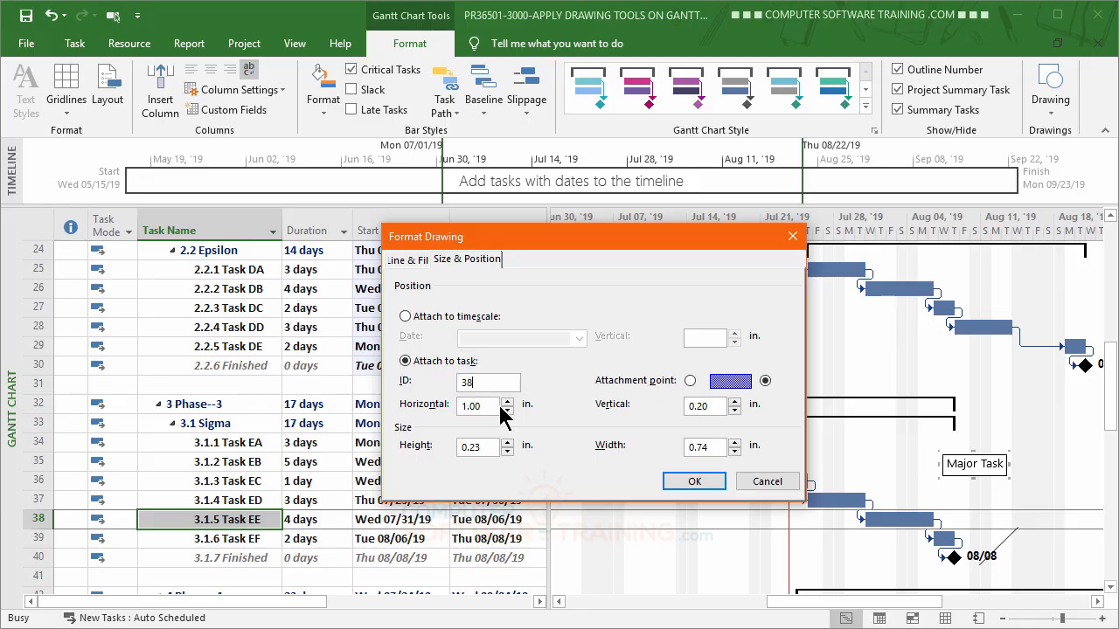
key(Return)
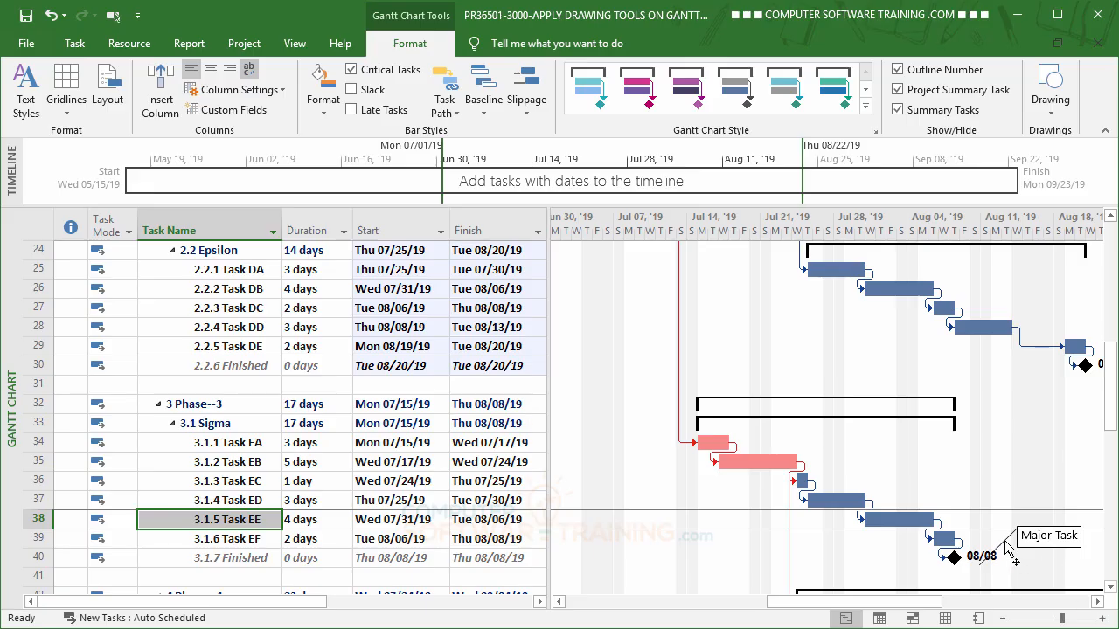
Move the line back to point at Task EE's bar and place the "Major Task" box at the line's upper end
drag(1006, 540, 933, 489)
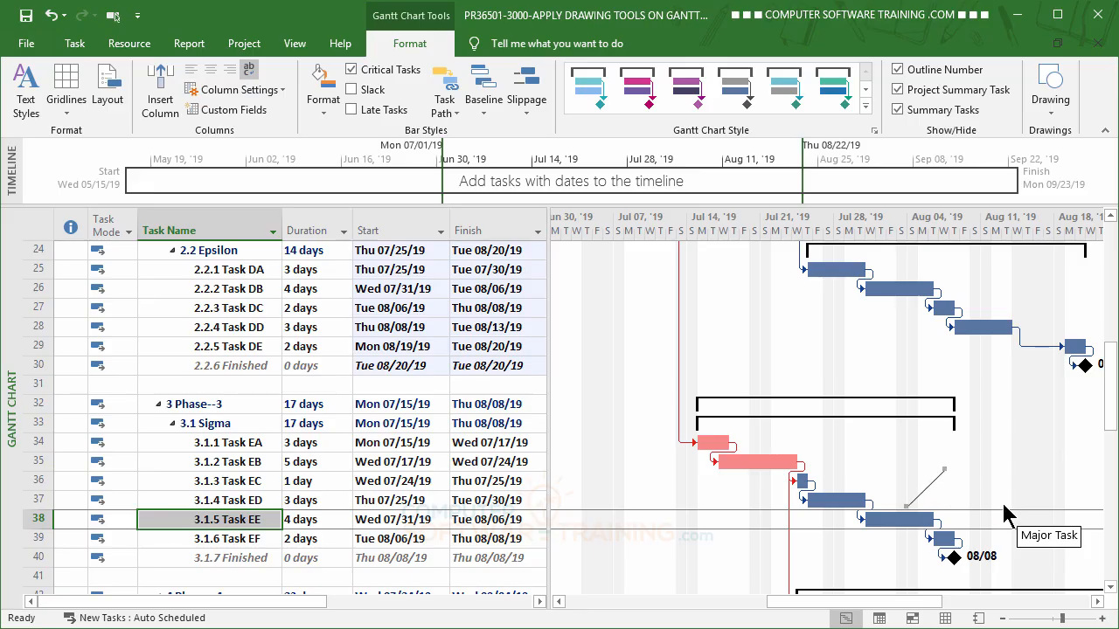
click(1053, 536)
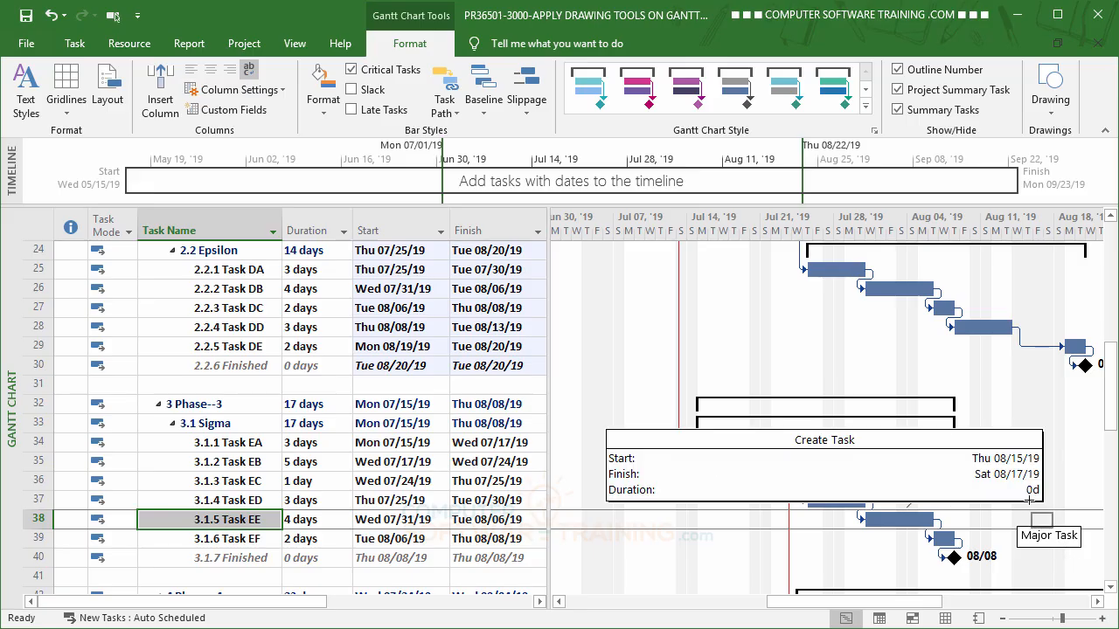
click(1057, 536)
drag(1052, 529, 982, 466)
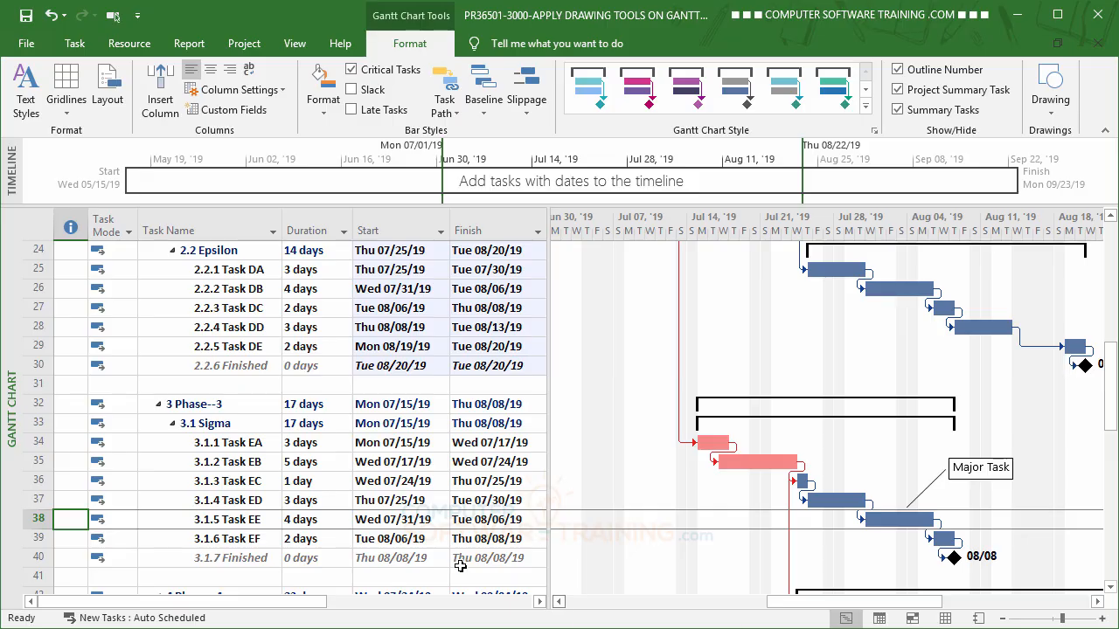
Set Task EA's duration to 8 days to test whether the callout follows Task EE
click(304, 443)
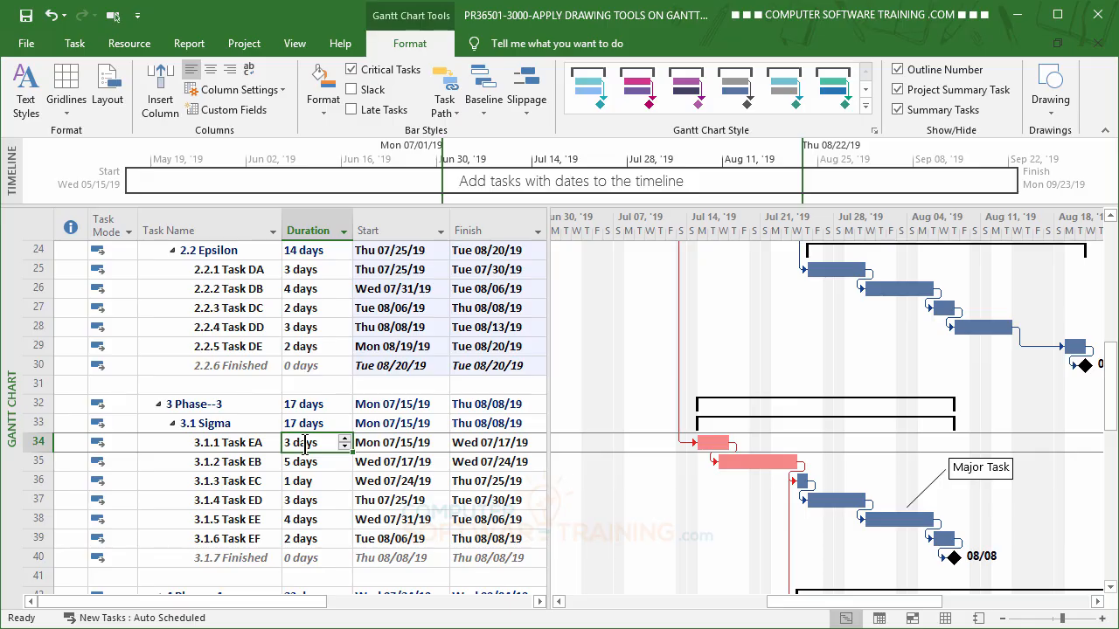
double_click(344, 438)
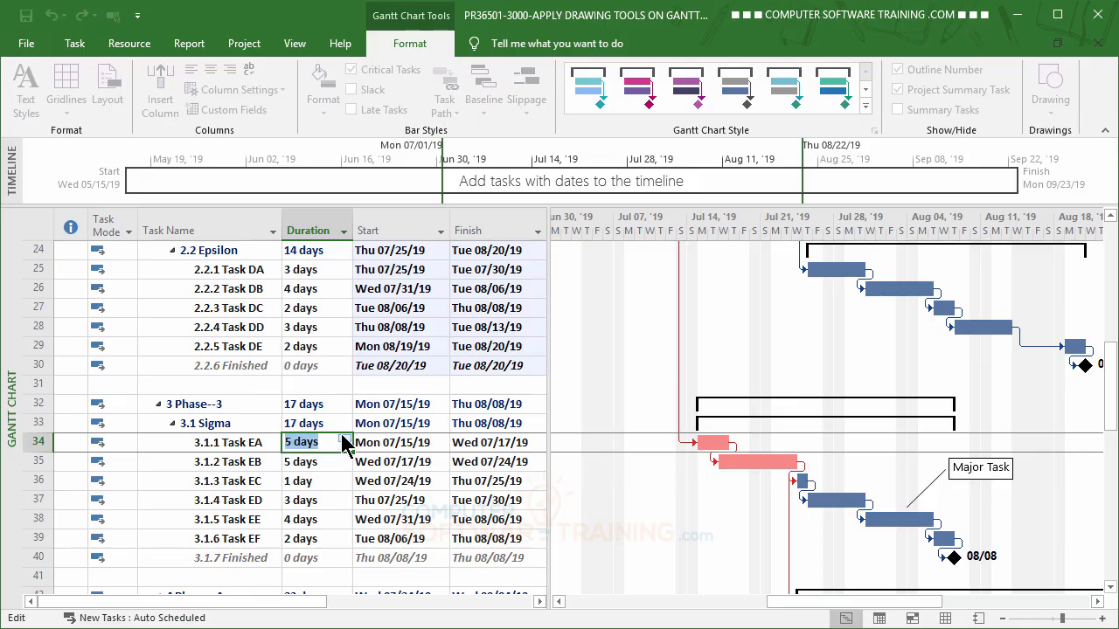
triple_click(343, 438)
key(Return)
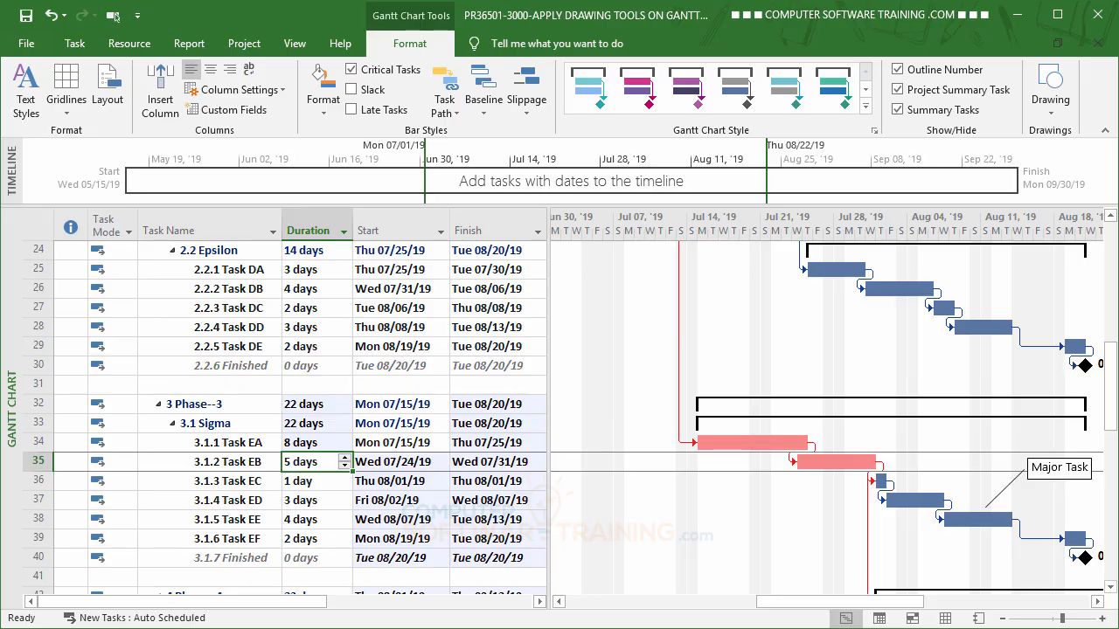
Review the red oval around Task AD's bar in Phase--1
scroll(707, 482, up, 8)
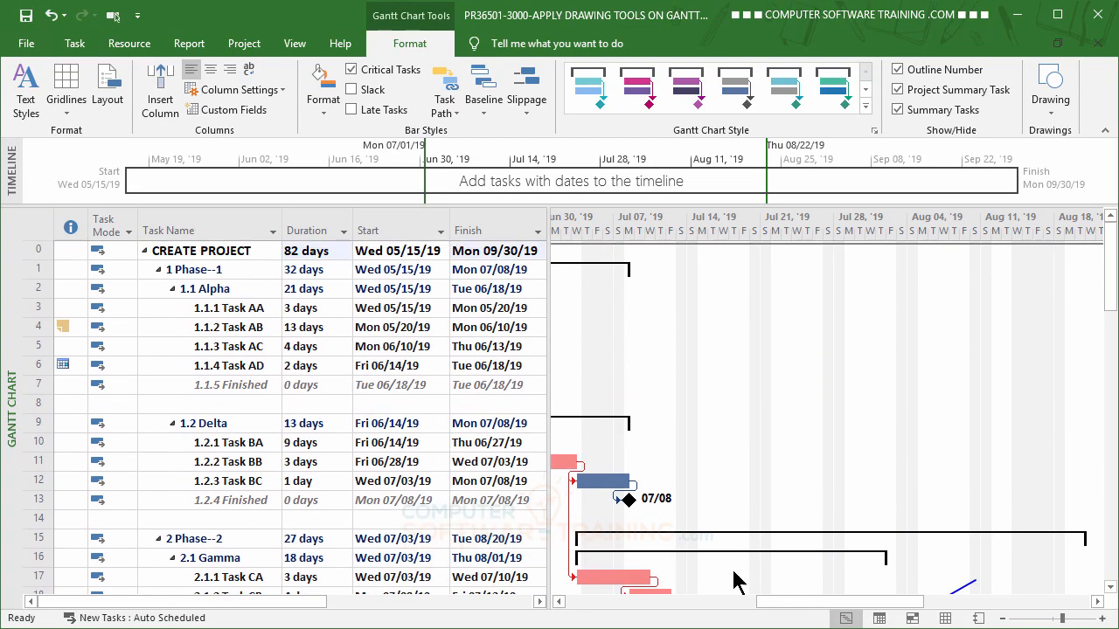
drag(781, 603, 668, 602)
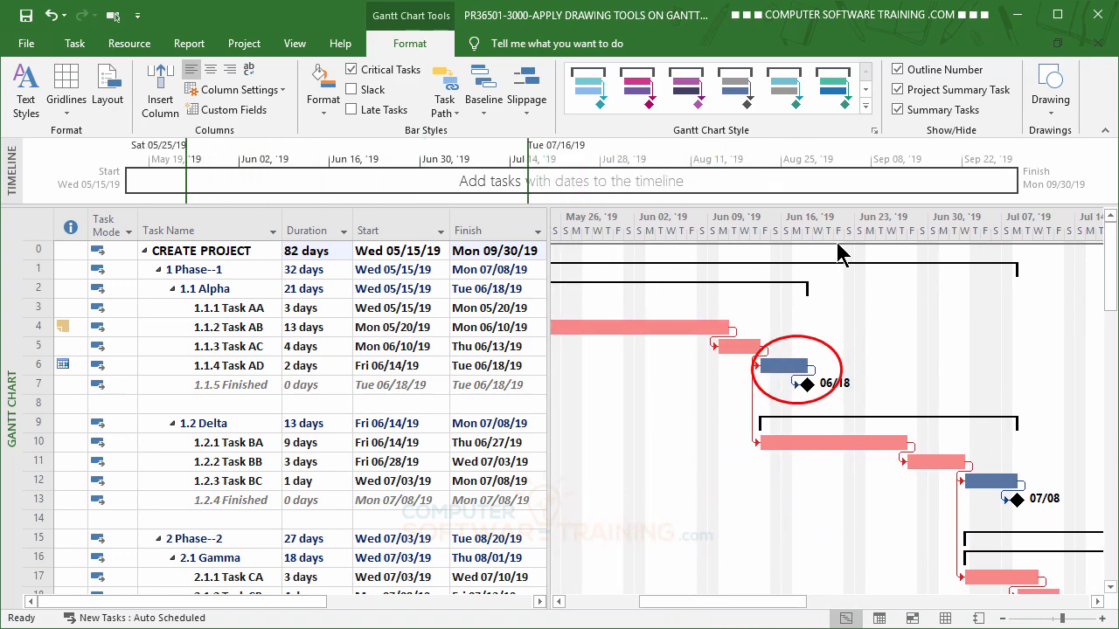